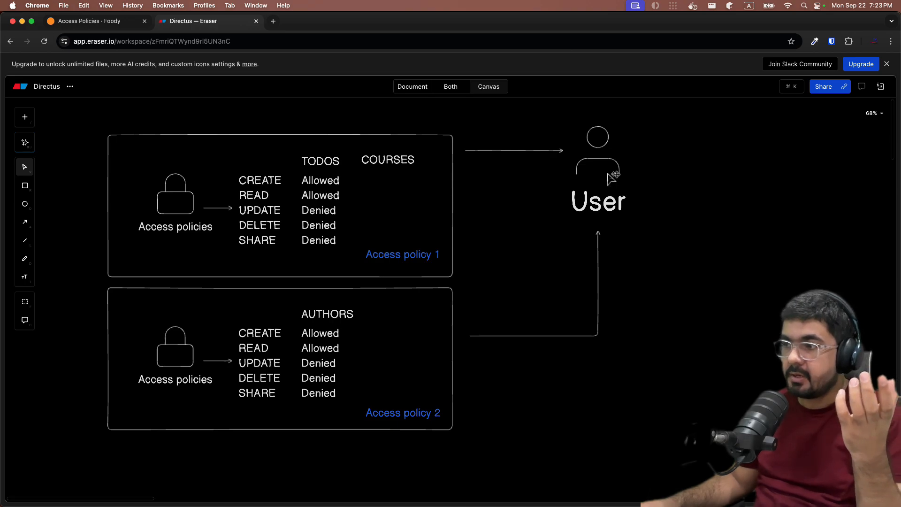
# Duplicate the User figure just beside the original and relabel the copy "ADmin"
pyautogui.click(609, 178)
pyautogui.moveTo(610, 177); pyautogui.dragTo(683, 180)
pyautogui.doubleClick(674, 207)
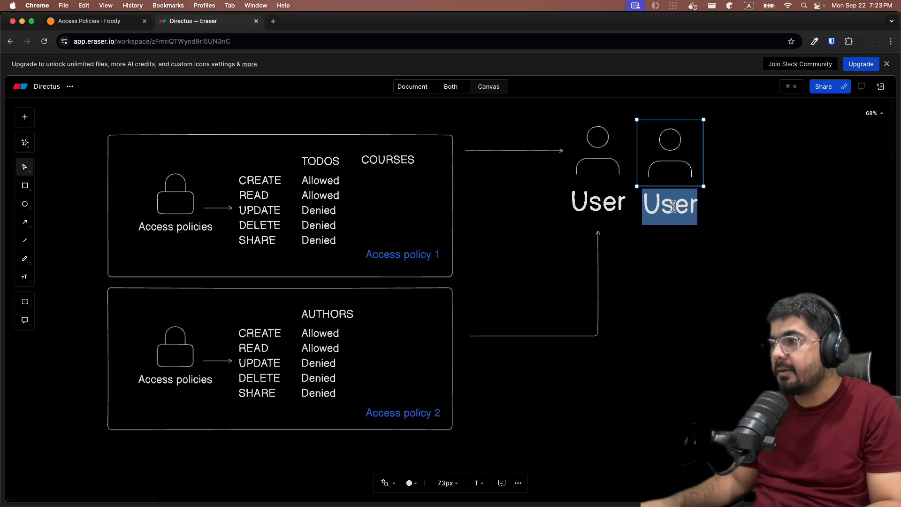
pyautogui.click(672, 208)
pyautogui.press('Right')
pyautogui.doubleClick(660, 208)
pyautogui.write('ADmin')
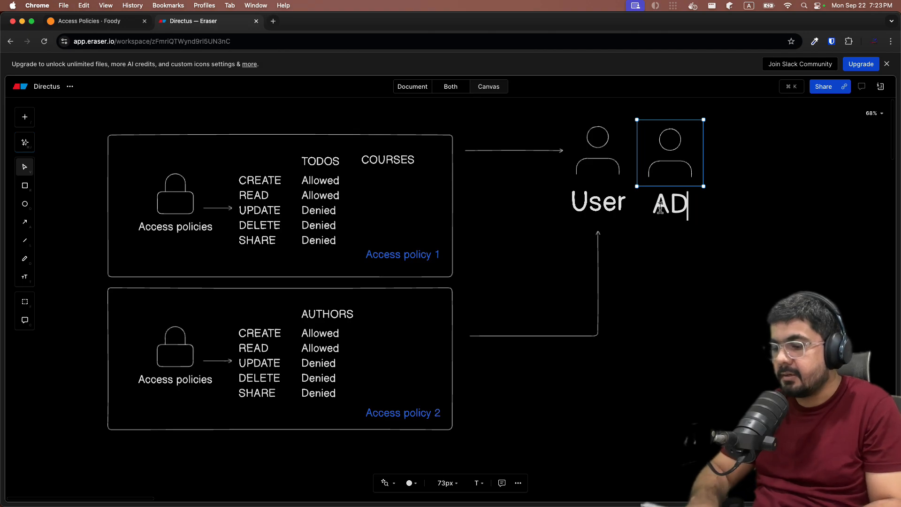
pyautogui.click(696, 321)
# Add another figure beside ADmin in the same row and label it "Writes"
pyautogui.moveTo(674, 157); pyautogui.dragTo(789, 175)
pyautogui.press('super+c')
pyautogui.press('super+v')
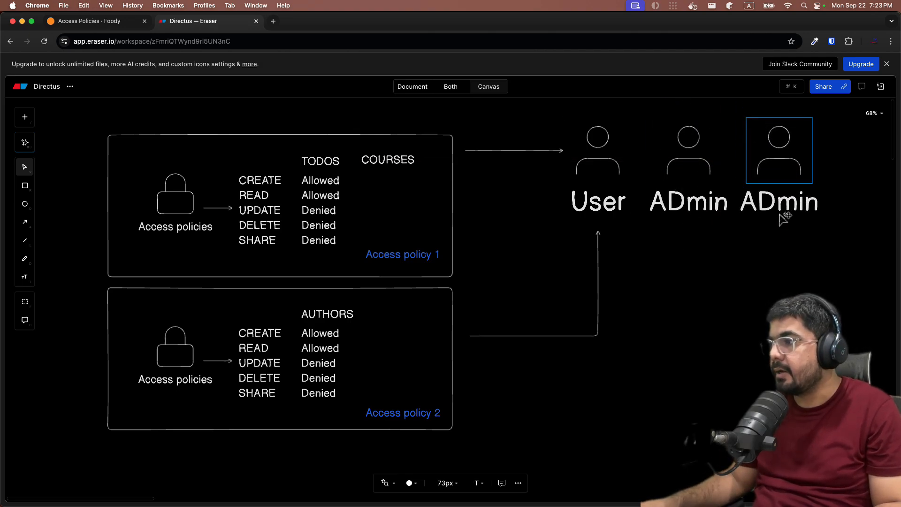
pyautogui.doubleClick(771, 206)
pyautogui.write('Writes')
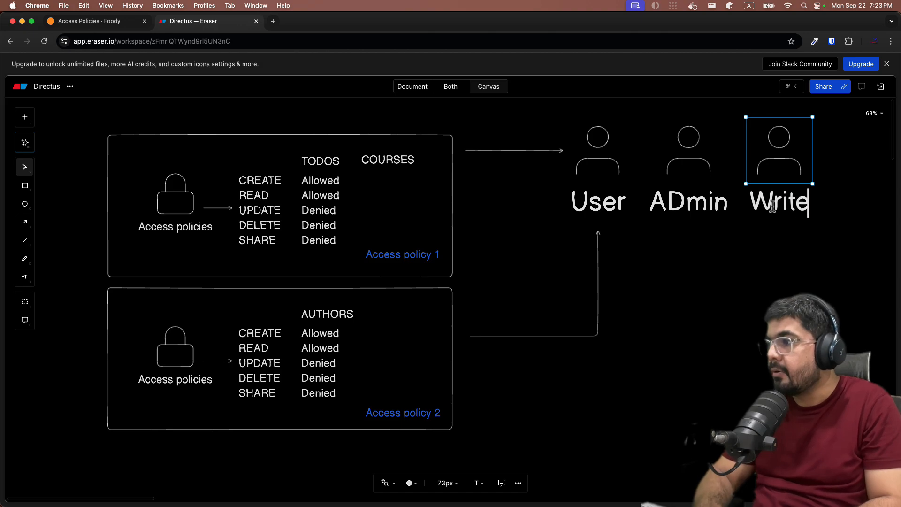
pyautogui.click(706, 272)
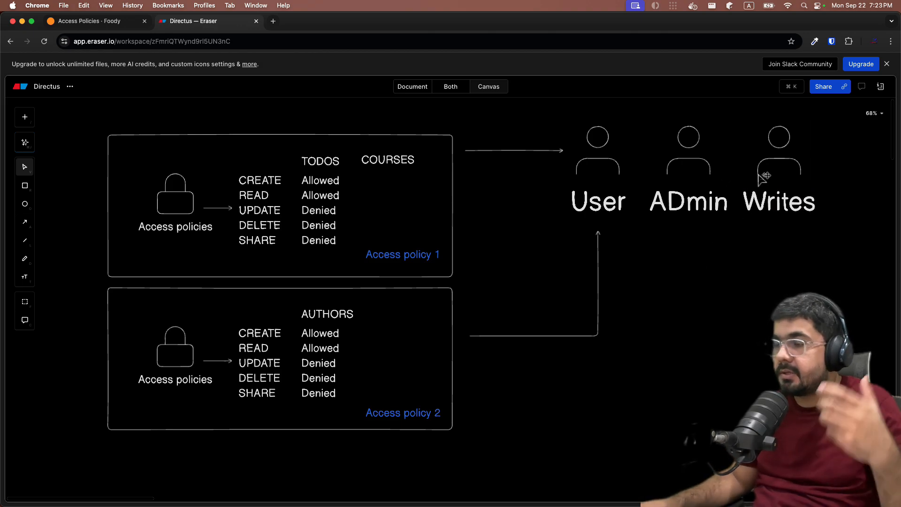
# Duplicate the Writes figure below the row of figures and relabel the copy "Viewers"
pyautogui.moveTo(760, 174); pyautogui.dragTo(724, 288)
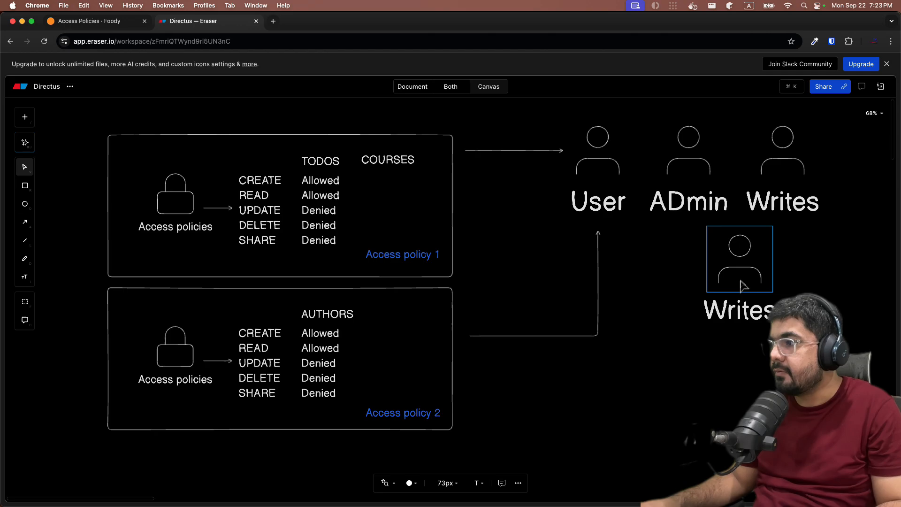
pyautogui.doubleClick(735, 309)
pyautogui.write('View')
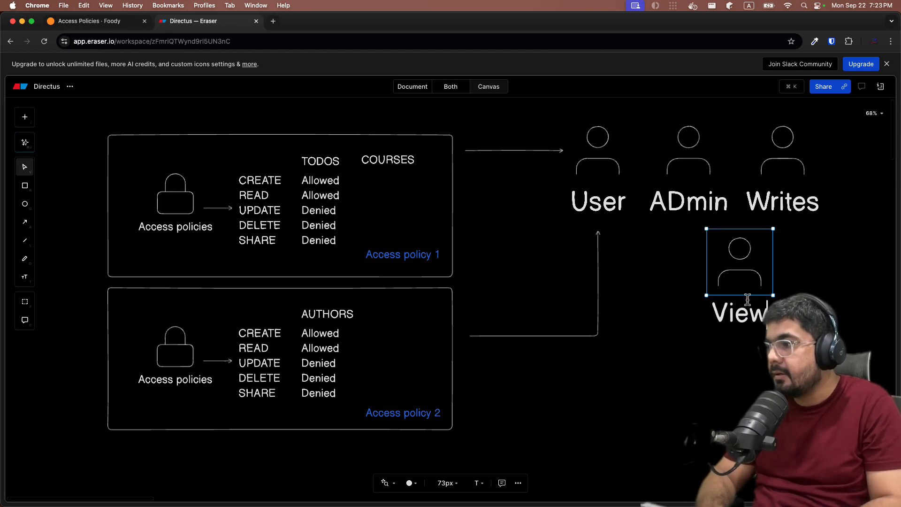
pyautogui.write('ers')
pyautogui.click(670, 388)
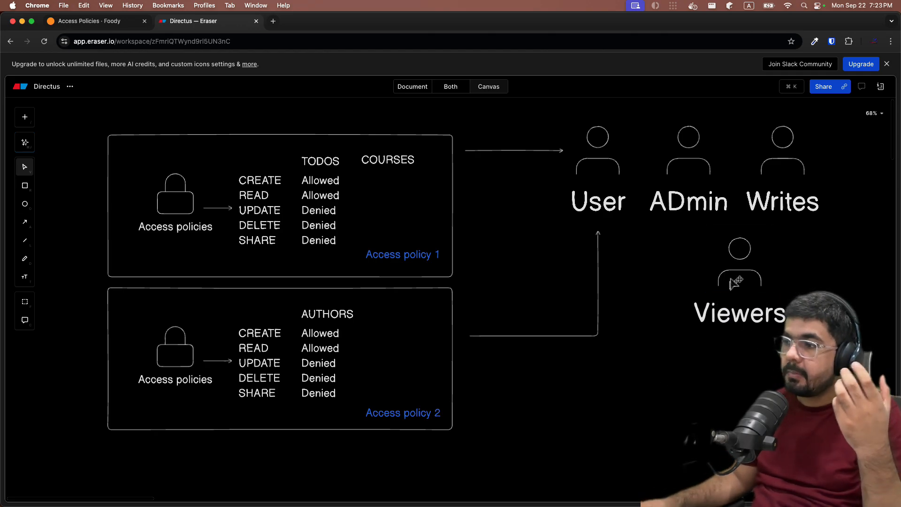
pyautogui.moveTo(735, 278); pyautogui.dragTo(735, 285)
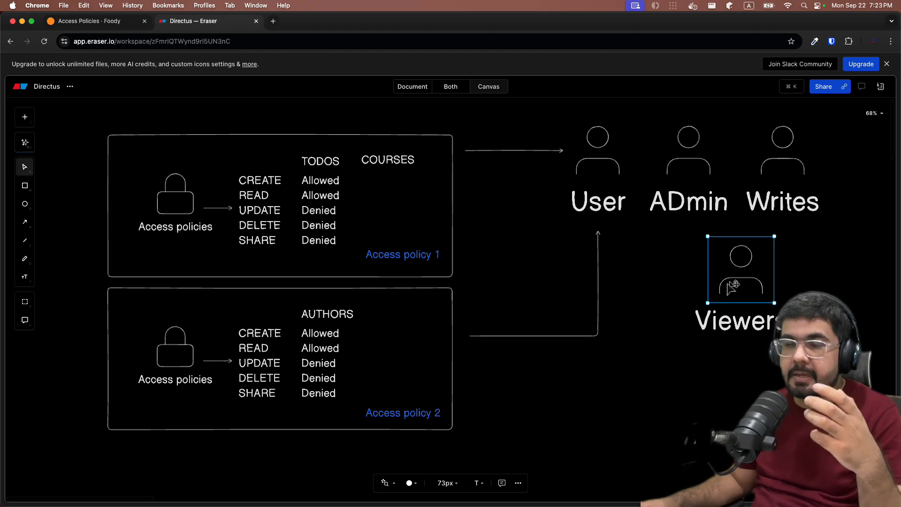
pyautogui.click(684, 280)
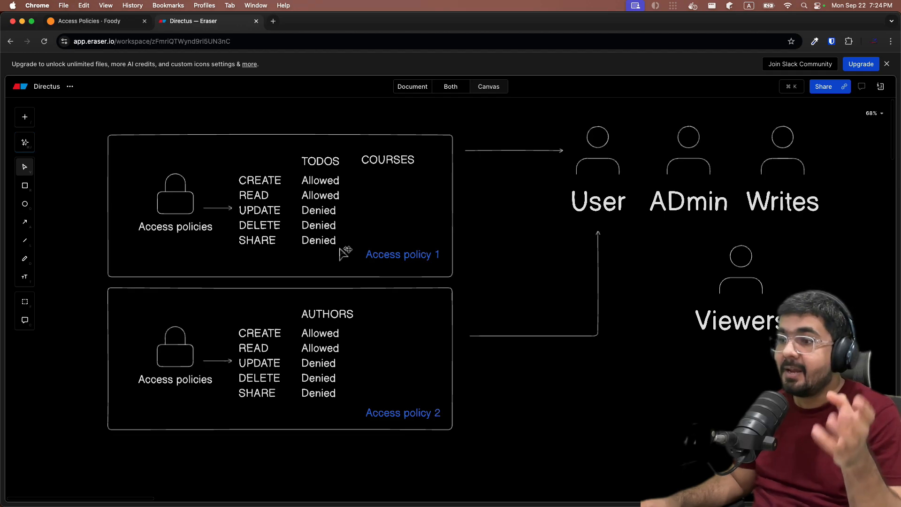
# Switch to Directus and, in the third user's profile, view the existing policies available to add
pyautogui.click(80, 21)
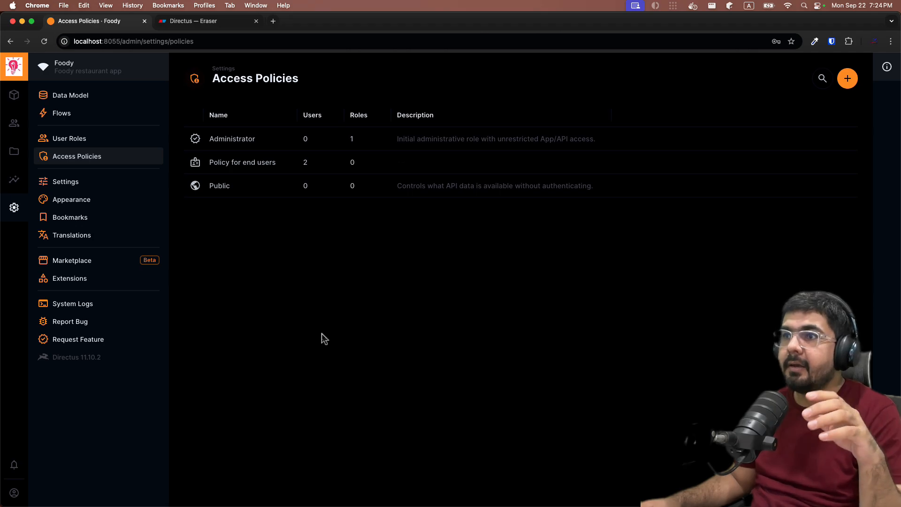
pyautogui.click(231, 26)
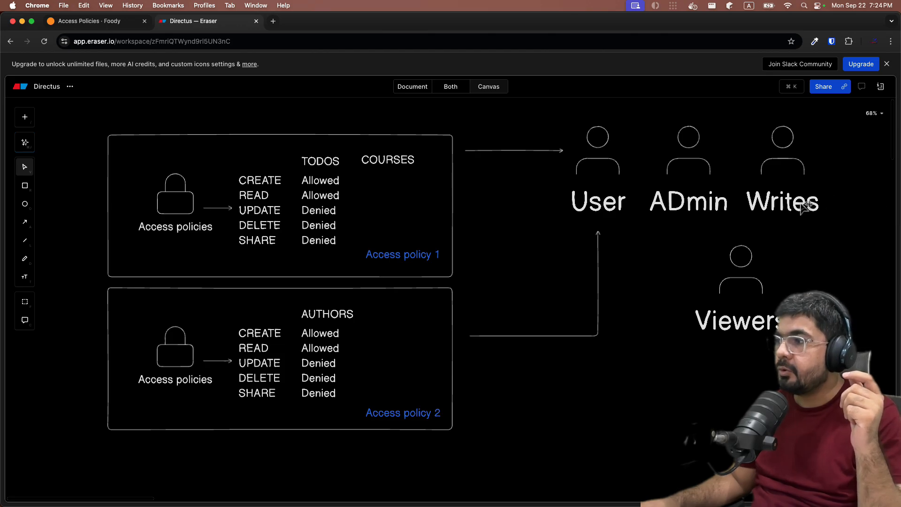
pyautogui.click(93, 22)
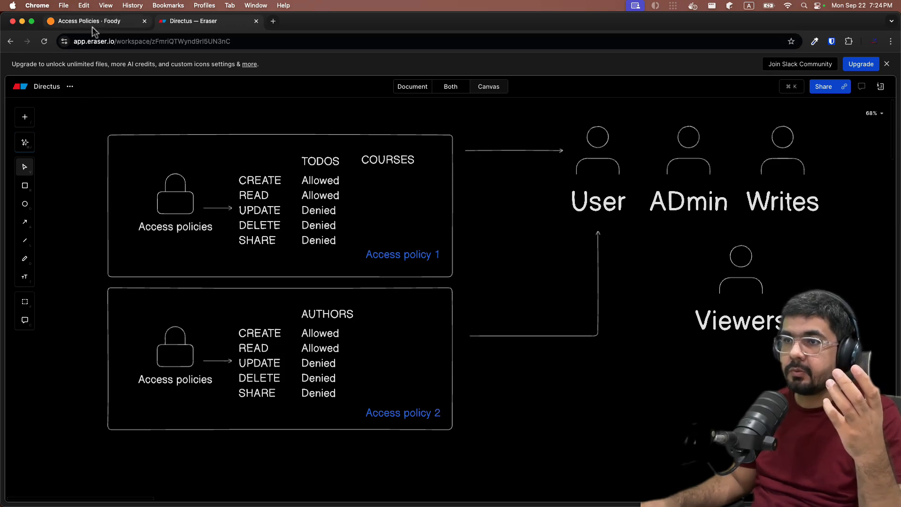
pyautogui.click(14, 123)
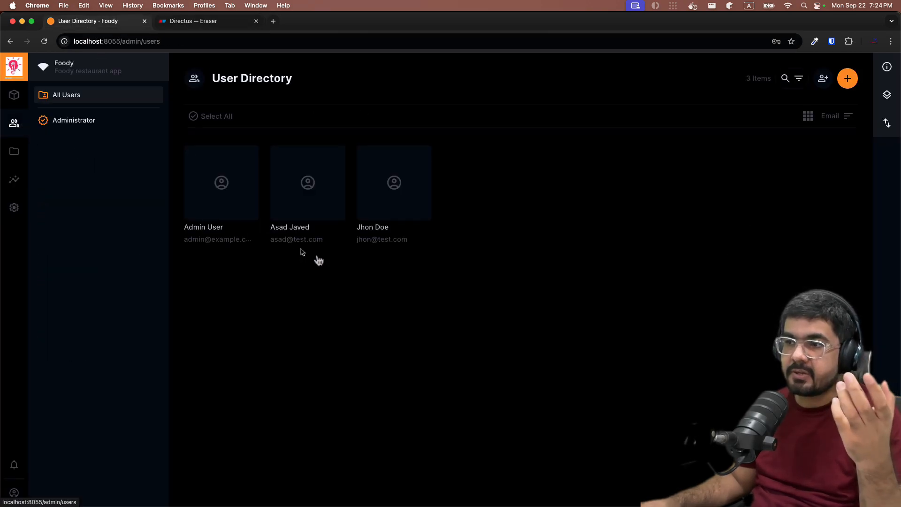
pyautogui.click(400, 201)
pyautogui.scroll(-15, 402, 305)
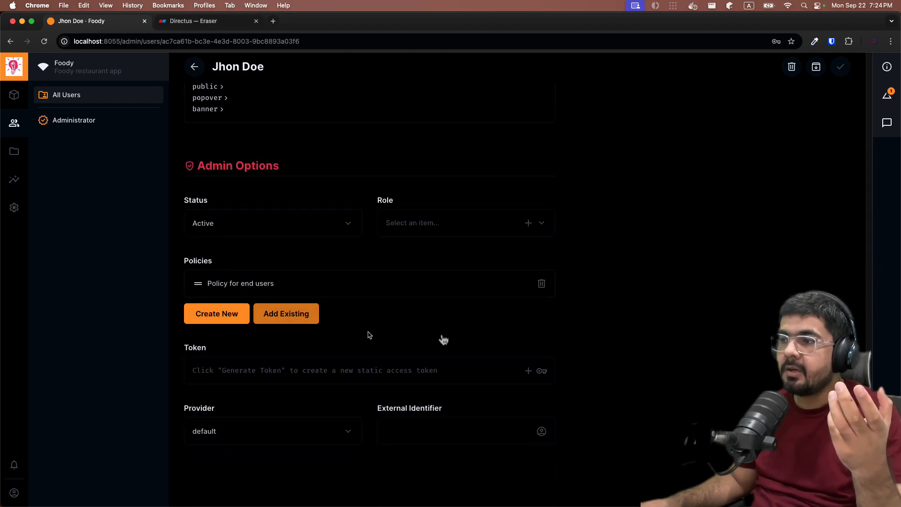
pyautogui.click(288, 313)
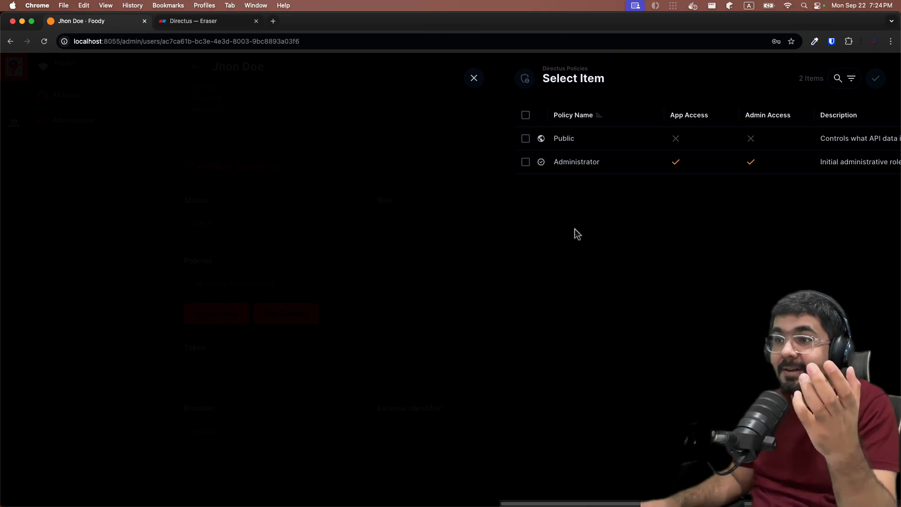
# Switch to the Eraser diagram and add a "Roles" text label between the policy boxes and the figures
pyautogui.click(205, 21)
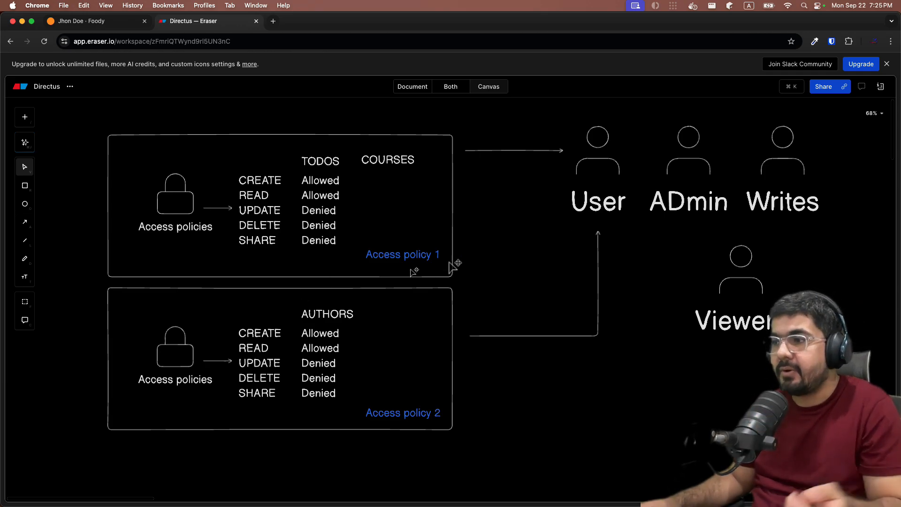
pyautogui.doubleClick(499, 244)
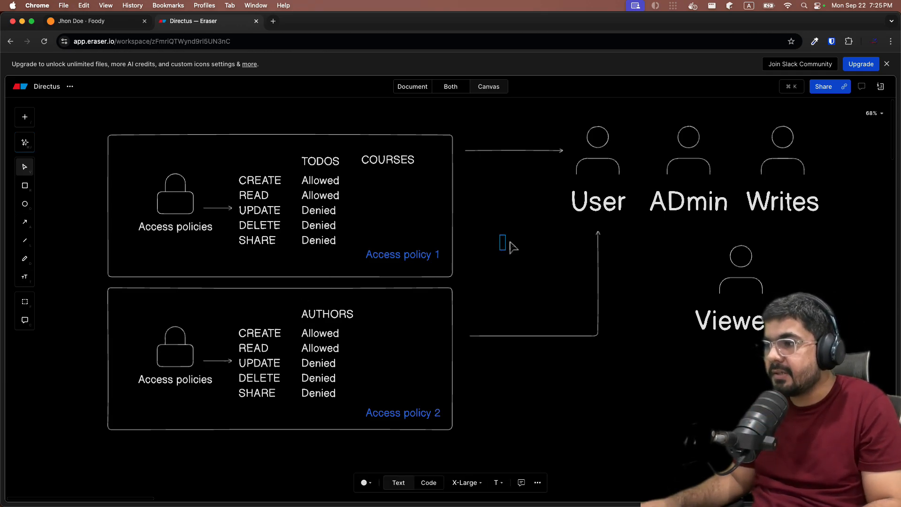
pyautogui.write('Roles')
pyautogui.click(506, 296)
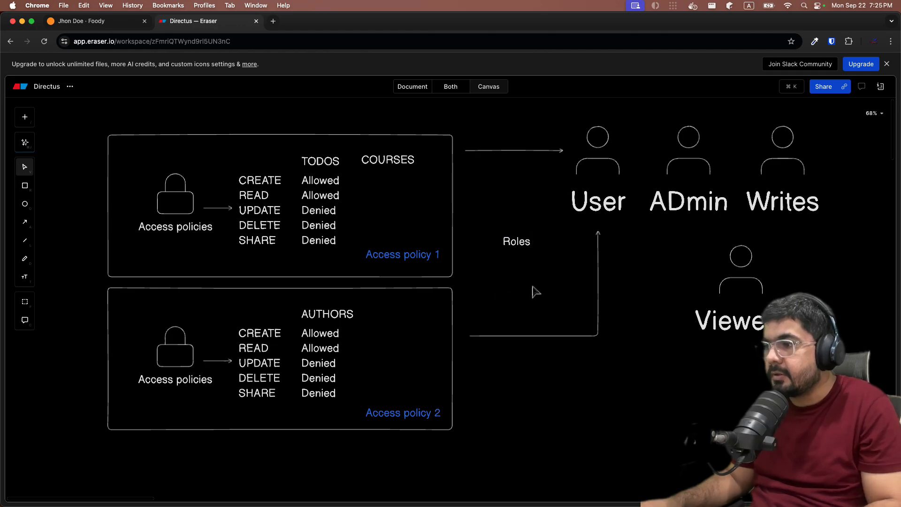
pyautogui.moveTo(525, 251); pyautogui.dragTo(539, 260)
# Draw arrows from the Access policy 1 and Access policy 2 boxes to the Roles label
pyautogui.press('a')
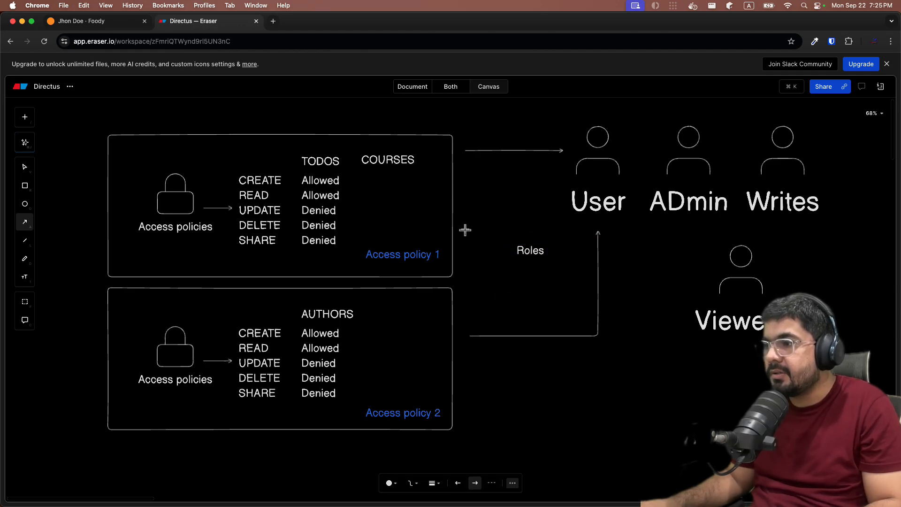
pyautogui.moveTo(464, 229); pyautogui.dragTo(507, 249)
pyautogui.moveTo(457, 324); pyautogui.dragTo(527, 251)
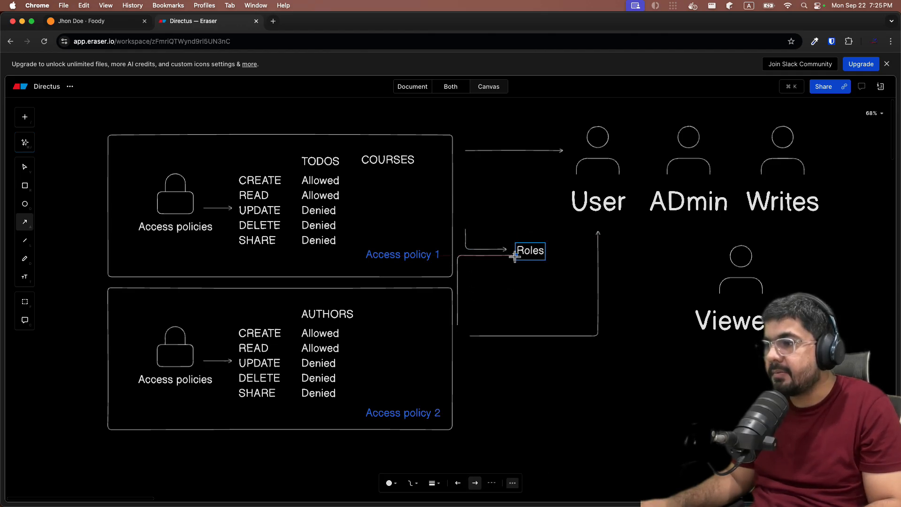
pyautogui.click(540, 254)
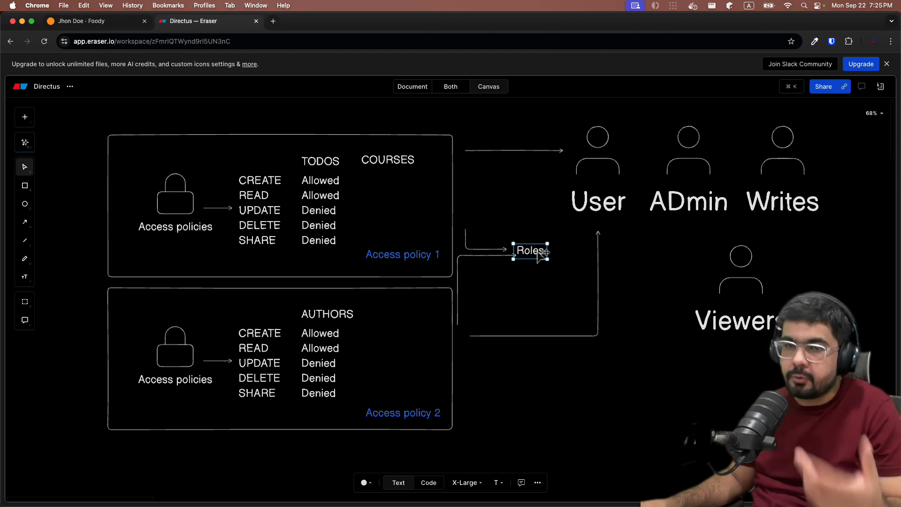
# Draw an arrow from Roles to the ADmin figure and branch another one off it to Writes
pyautogui.press('a')
pyautogui.moveTo(549, 250)
pyautogui.mouseDown()
pyautogui.moveTo(666, 243)
pyautogui.moveTo(688, 220)
pyautogui.mouseUp()
pyautogui.press('a')
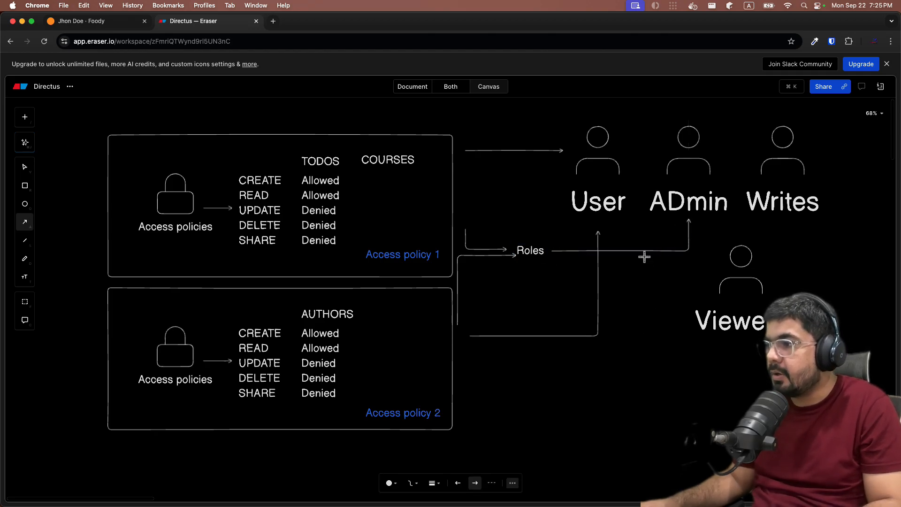
pyautogui.moveTo(655, 249); pyautogui.dragTo(779, 219)
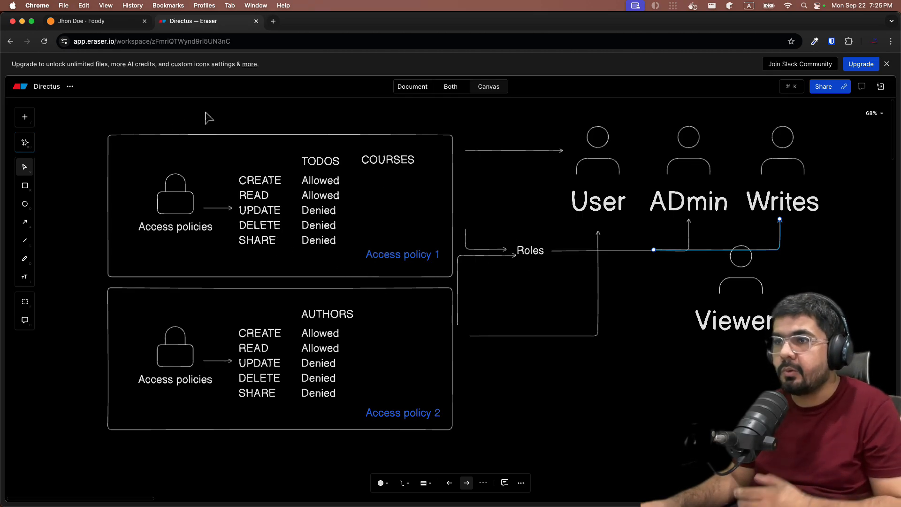
# Switch to Directus, dismiss the policy selection without adding any, and view the User Roles list in the settings
pyautogui.click(80, 21)
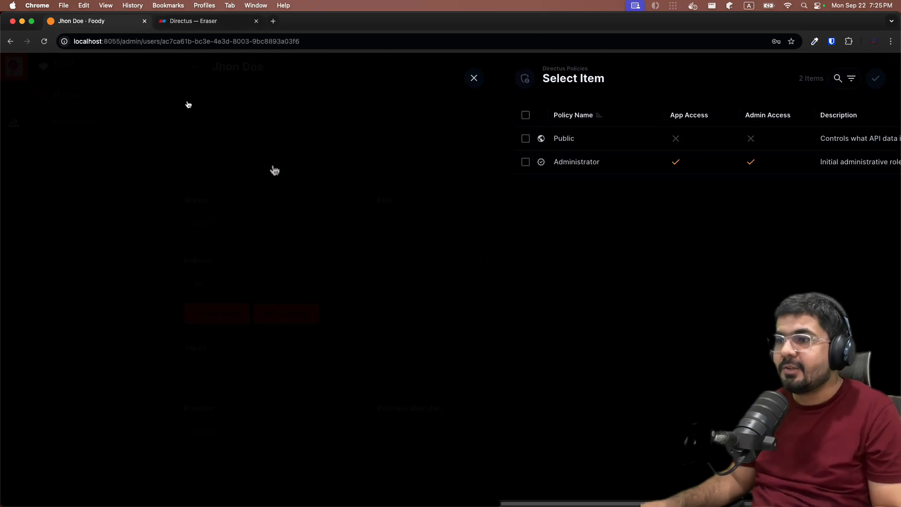
pyautogui.click(475, 78)
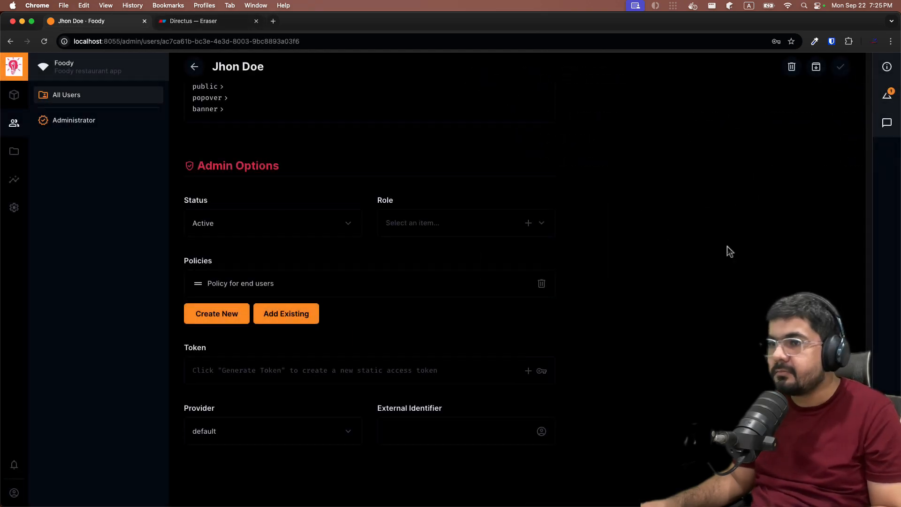
pyautogui.click(14, 207)
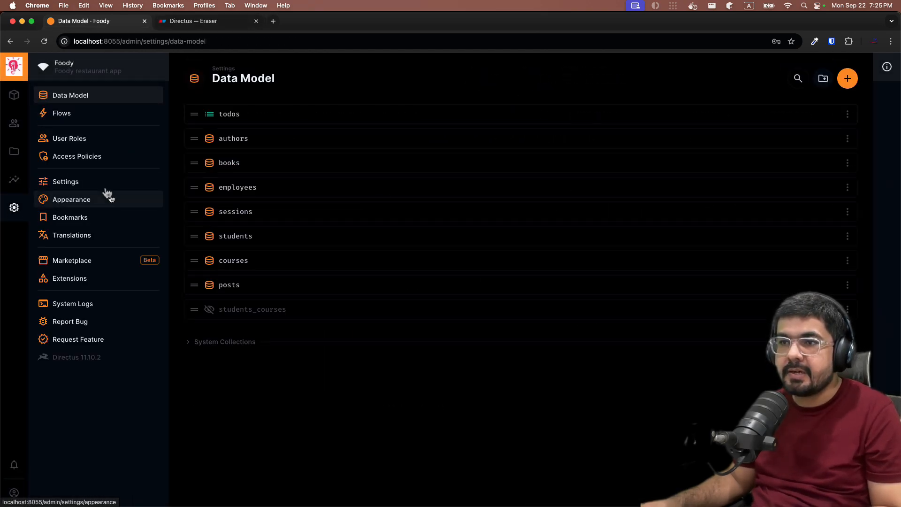
pyautogui.click(85, 143)
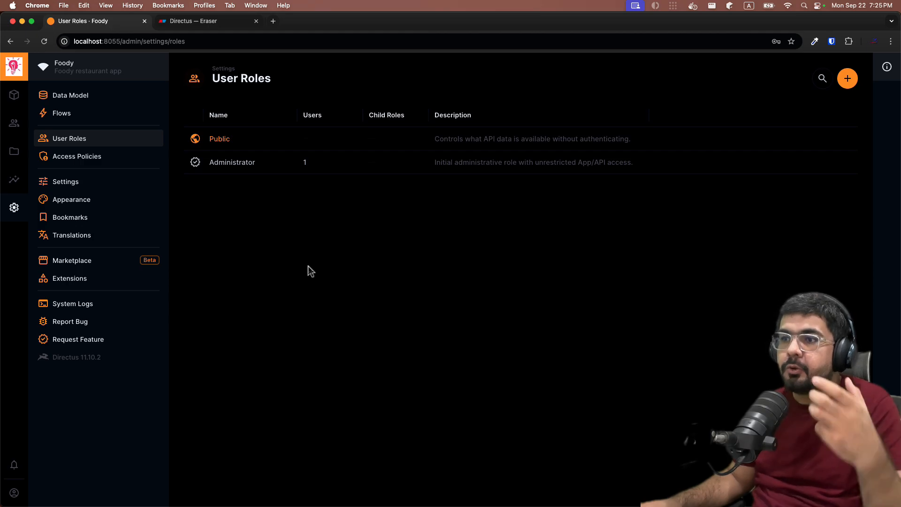
# Open the "Policy for end users" access policy and remove the posts collection from its permissions
pyautogui.click(83, 157)
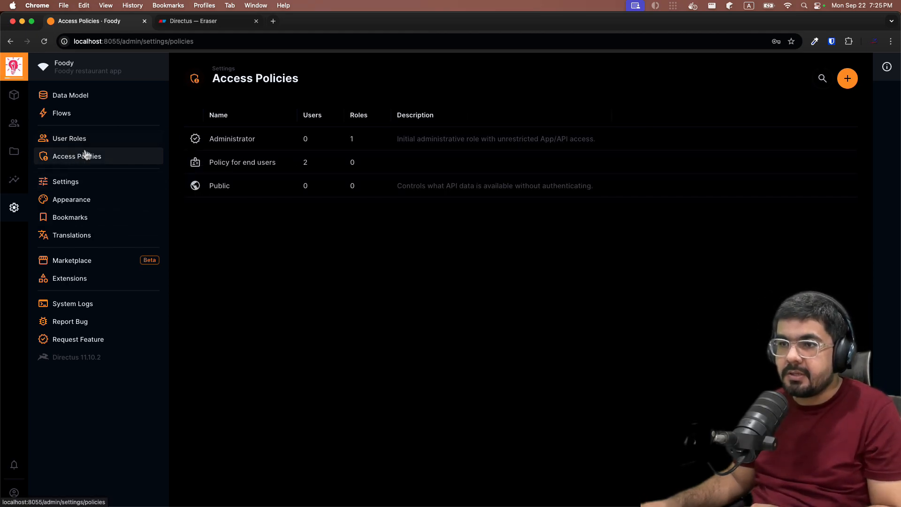
pyautogui.click(225, 167)
pyautogui.scroll(-2, 412, 267)
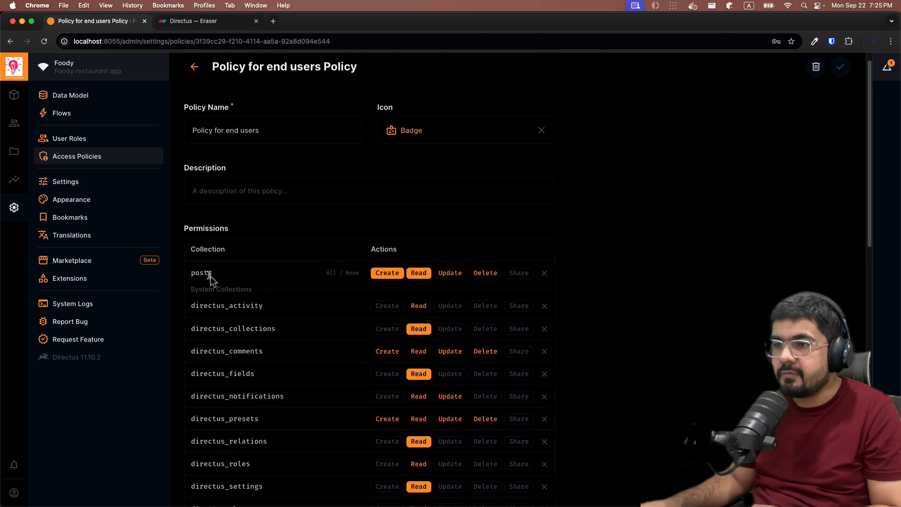
pyautogui.scroll(-2, 225, 276)
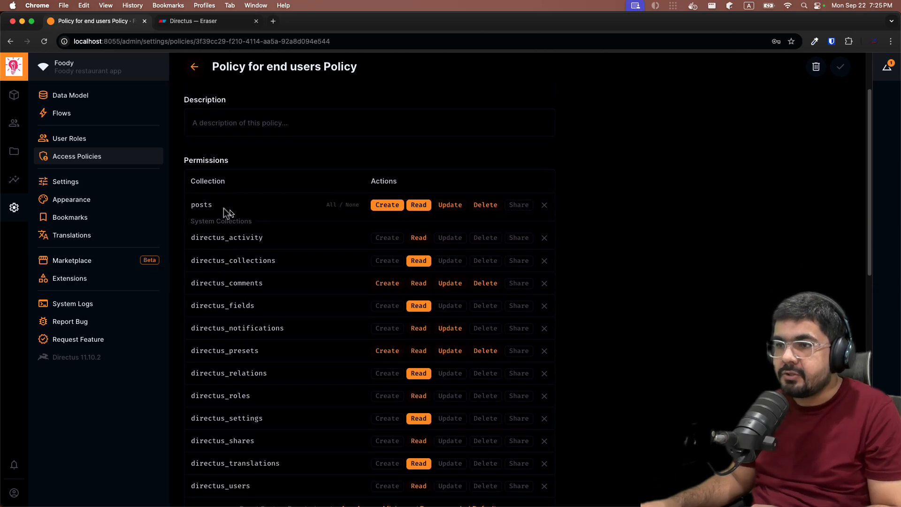
pyautogui.click(544, 205)
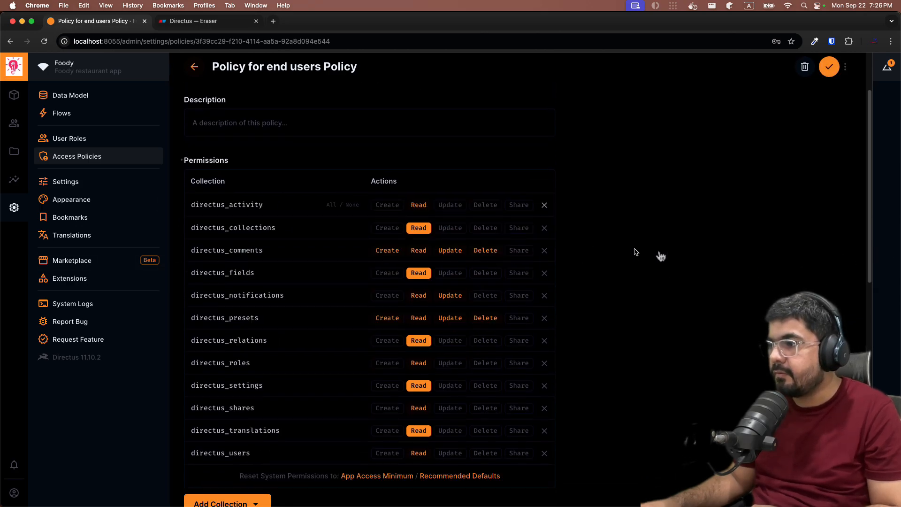
# Add the todos collection to the policy's permissions
pyautogui.scroll(-7, 375, 197)
pyautogui.scroll(4, 372, 142)
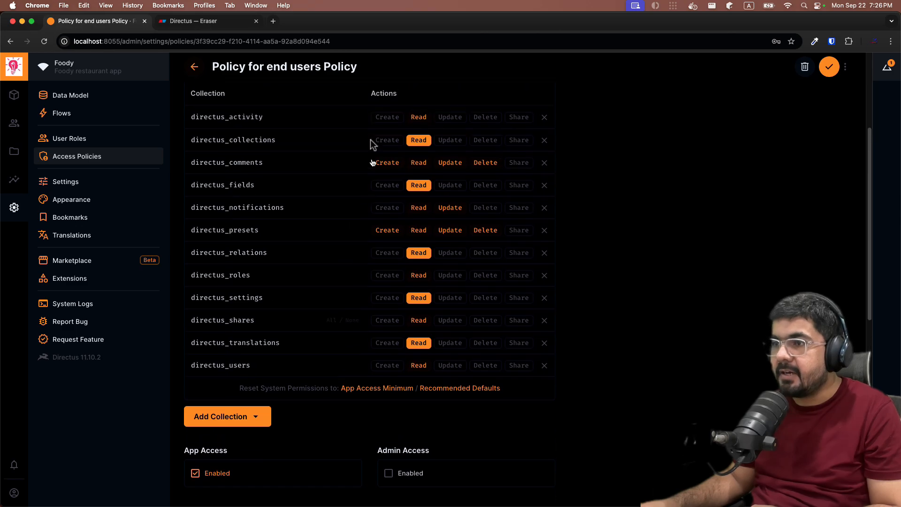
pyautogui.click(231, 419)
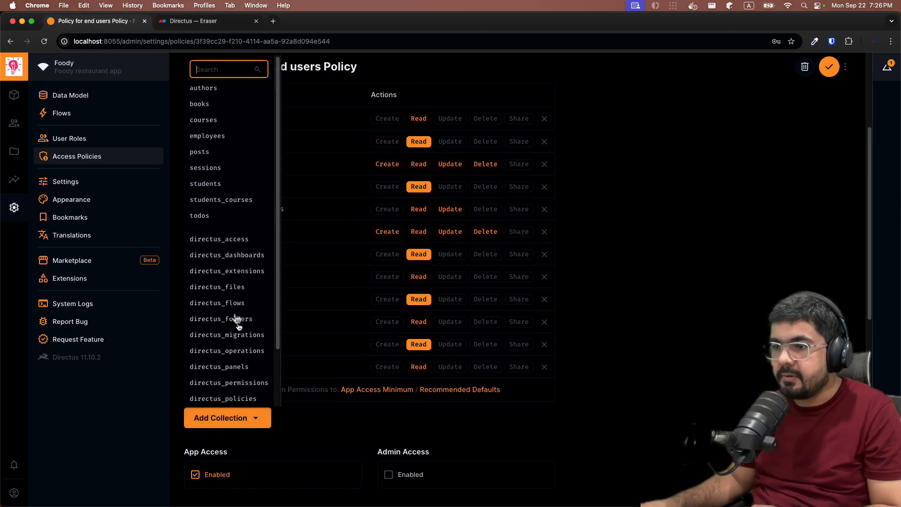
pyautogui.click(206, 214)
pyautogui.scroll(4, 327, 234)
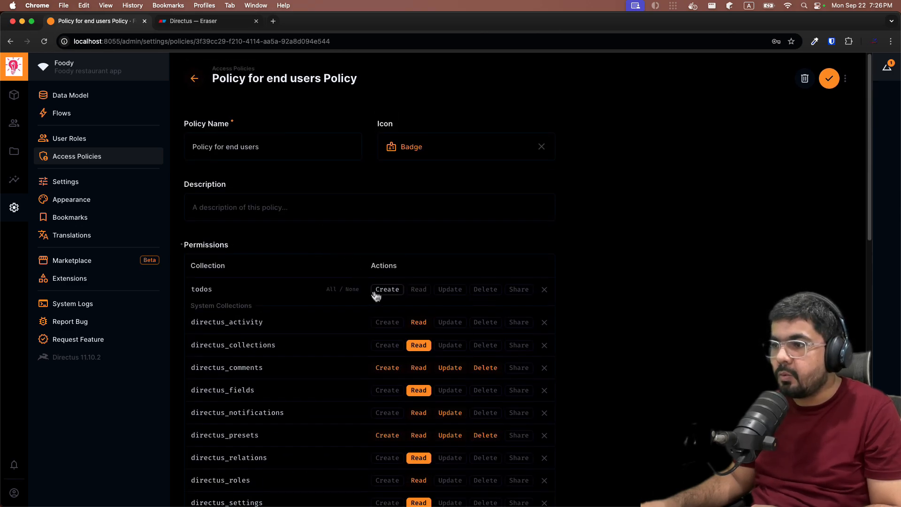
# Grant all actions on the todos collection in the end-user policy and save it
pyautogui.click(331, 289)
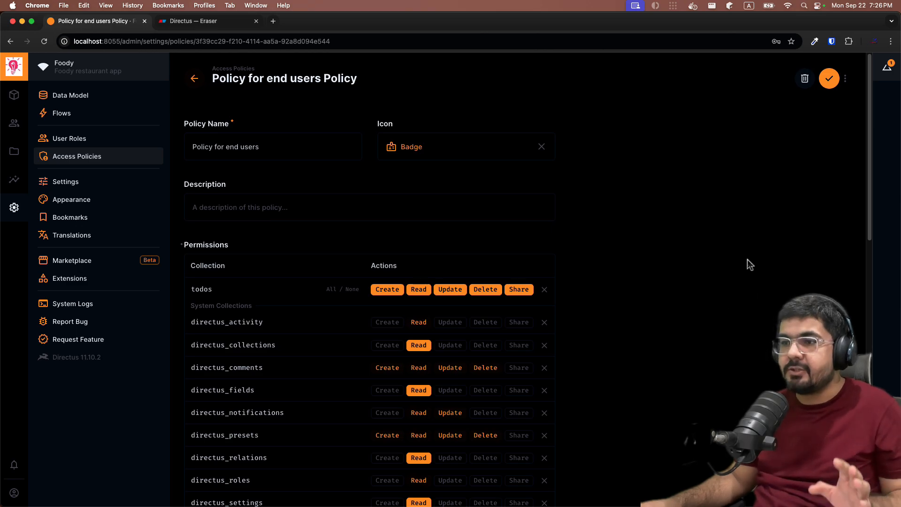
pyautogui.click(829, 79)
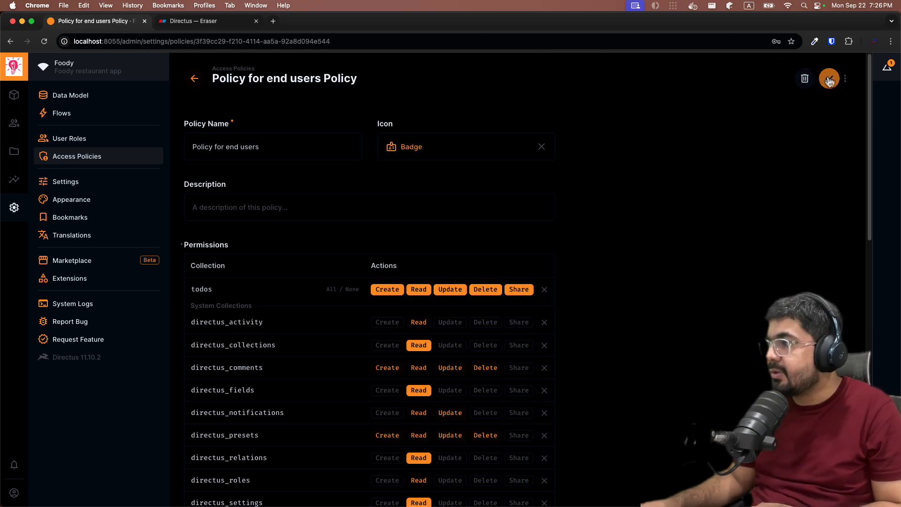
# Rename the "Policy for end users" access policy to "All Permissons for Todos" and save it
pyautogui.click(245, 162)
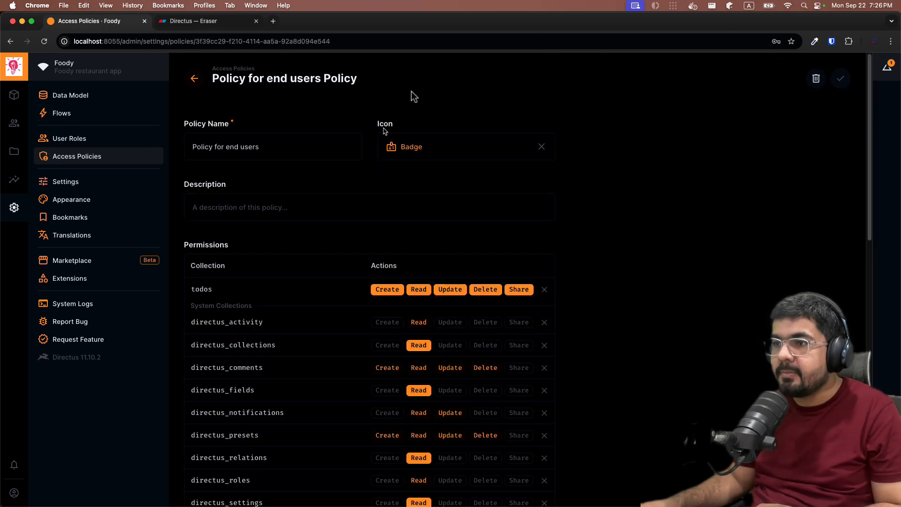
pyautogui.click(275, 143)
pyautogui.press('super+a')
pyautogui.press('BackSpace')
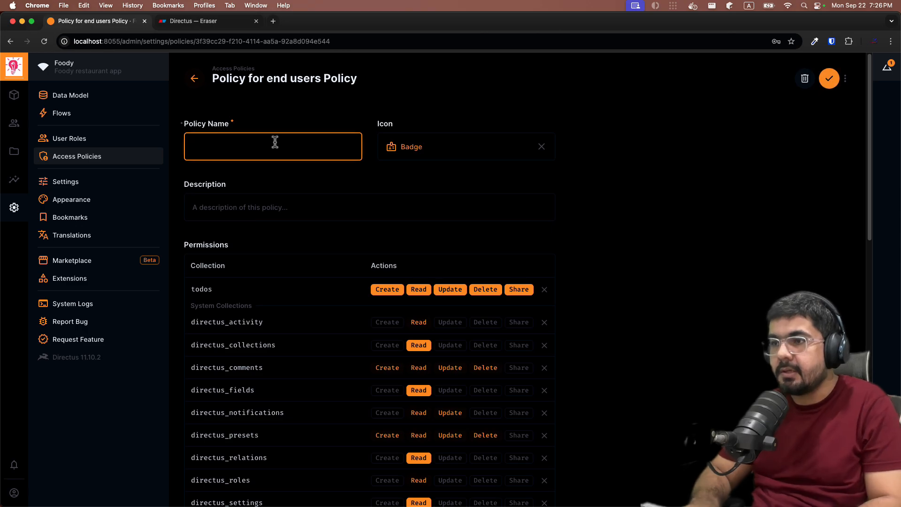
pyautogui.write('Rea')
pyautogui.press('BackSpace')
pyautogui.press('BackSpace')
pyautogui.press('BackSpace')
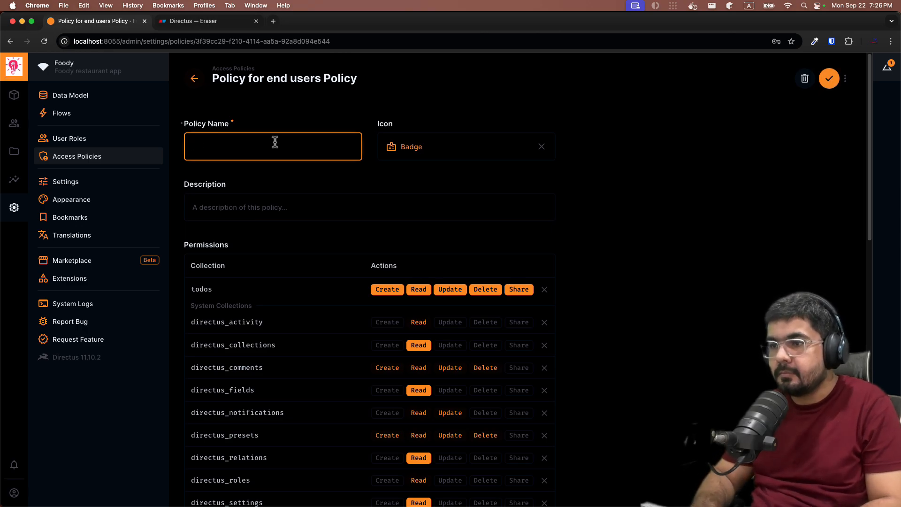
pyautogui.write('All Per')
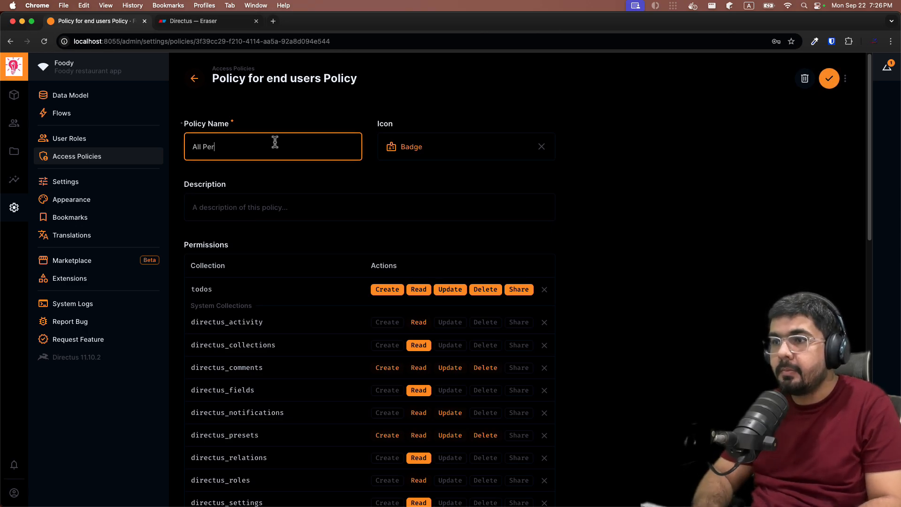
pyautogui.write('missons for Tood')
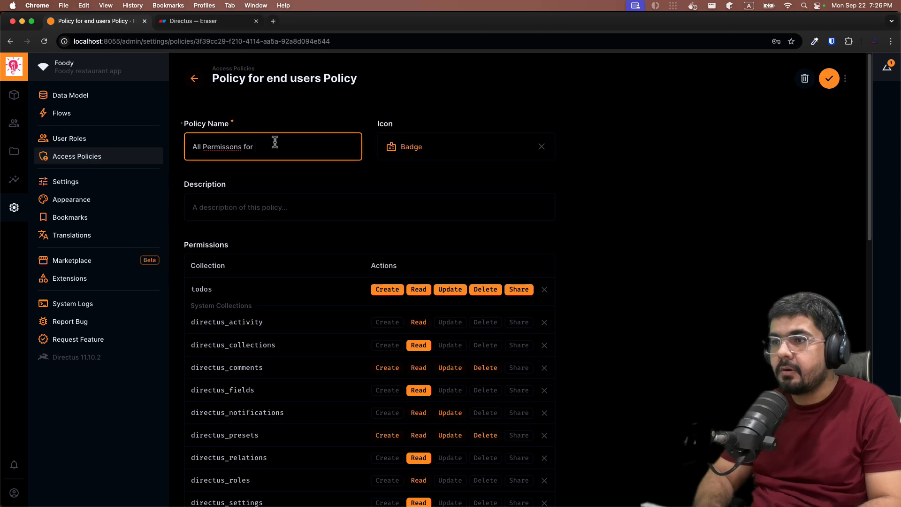
pyautogui.press('BackSpace')
pyautogui.press('BackSpace')
pyautogui.write('dos')
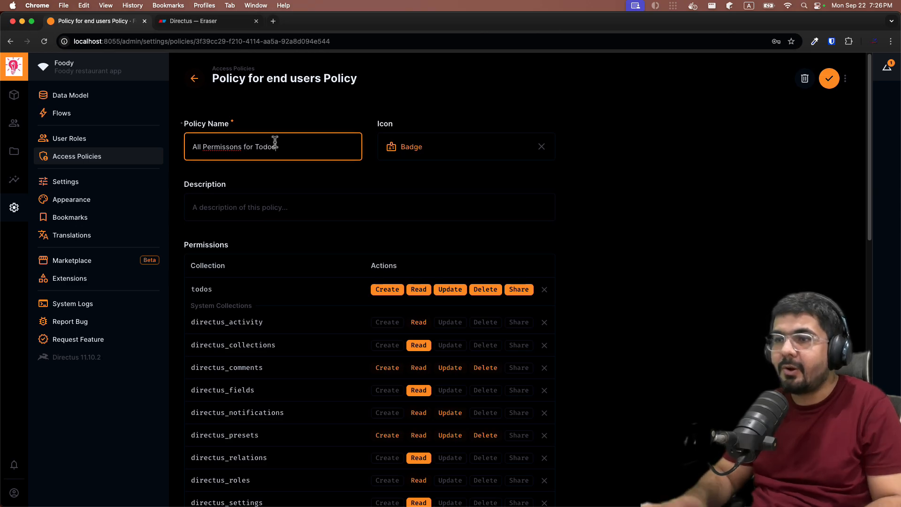
pyautogui.click(829, 78)
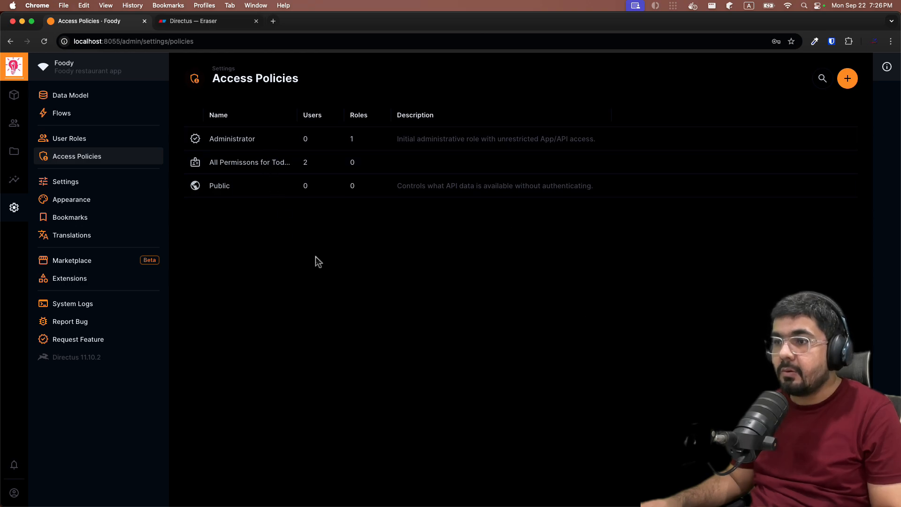
# Create a new user role named Writer
pyautogui.click(64, 136)
pyautogui.click(847, 87)
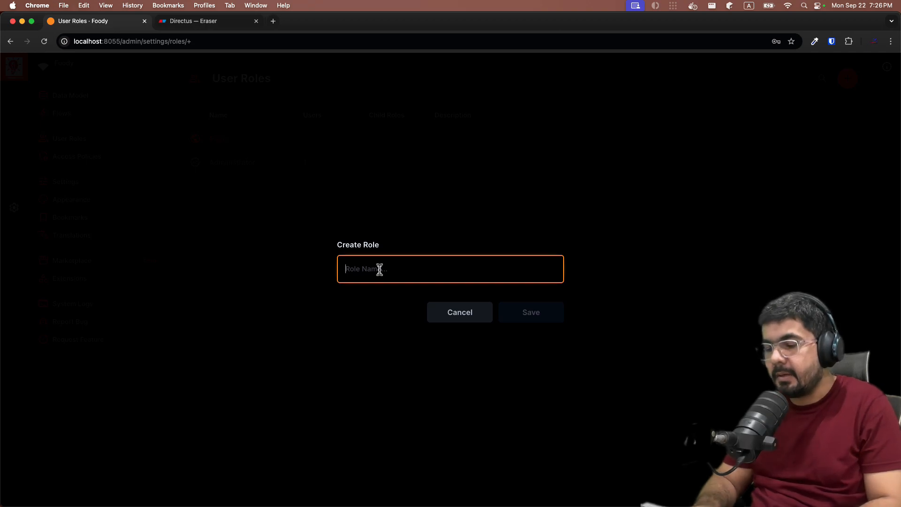
pyautogui.write('Writer')
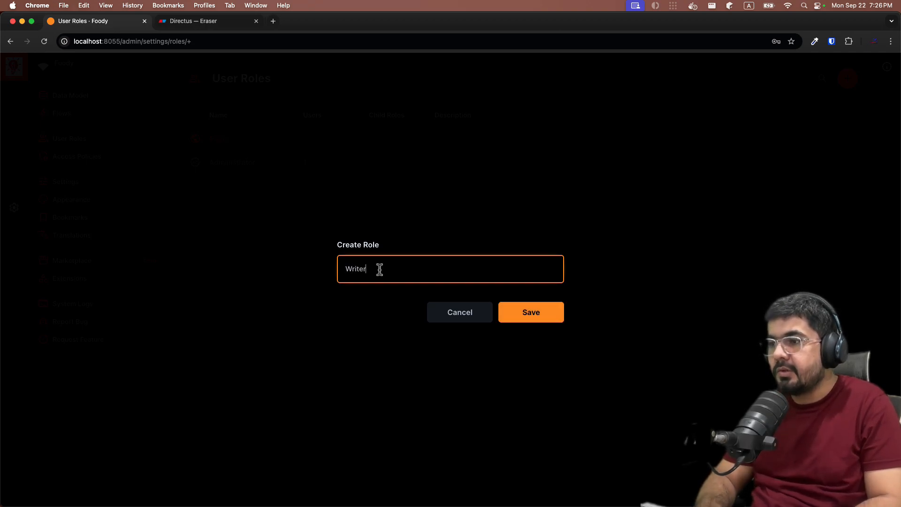
pyautogui.click(540, 314)
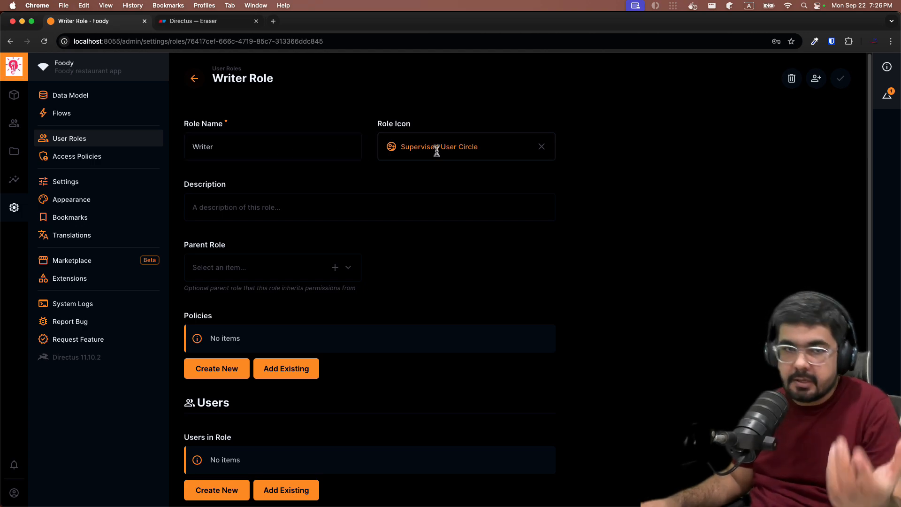
pyautogui.click(288, 208)
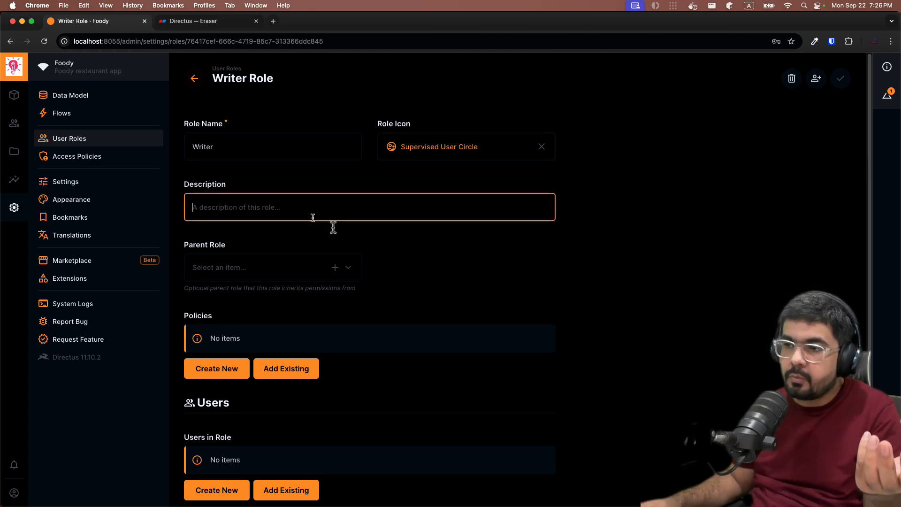
pyautogui.click(235, 281)
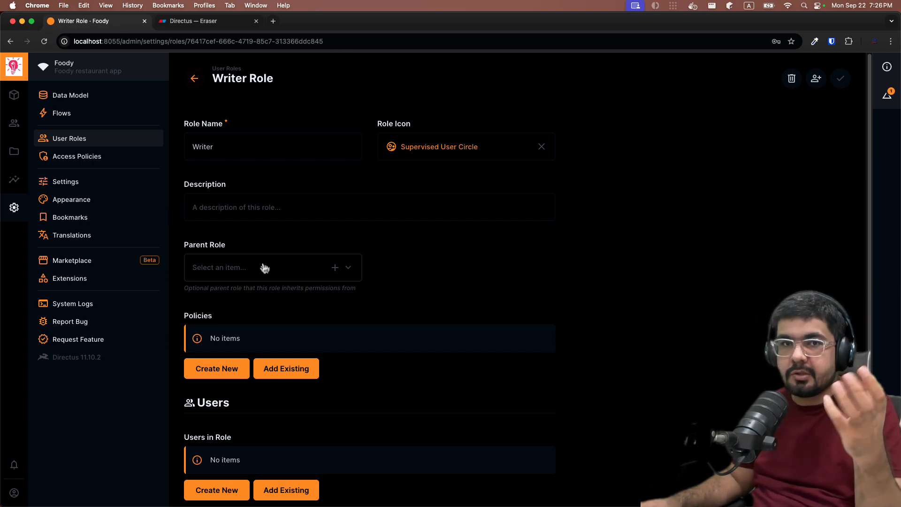
# Attach the existing "All Permissons for Todos" policy to the Writer role and save the role
pyautogui.scroll(-1, 506, 249)
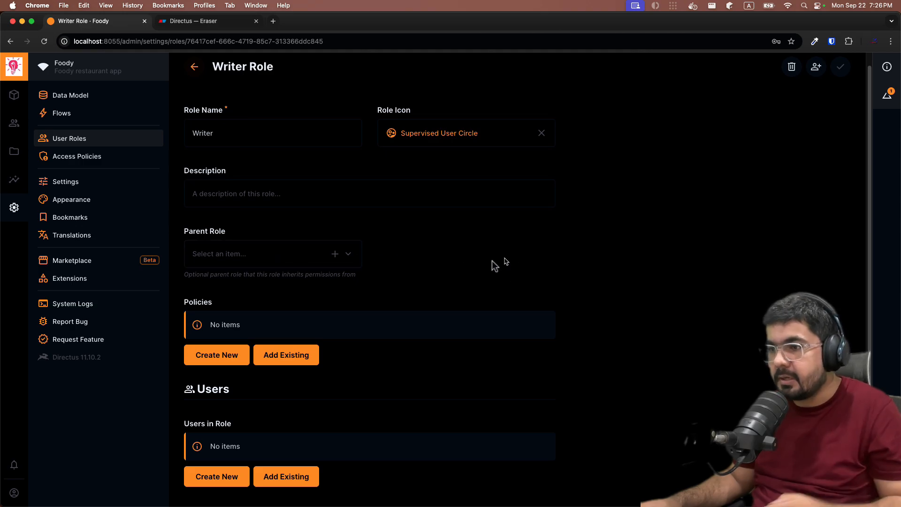
pyautogui.scroll(-1, 492, 262)
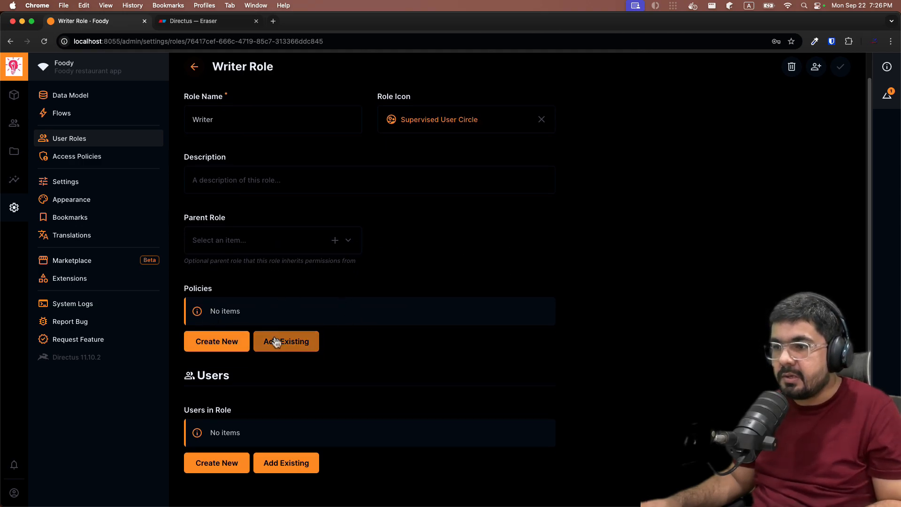
pyautogui.click(276, 342)
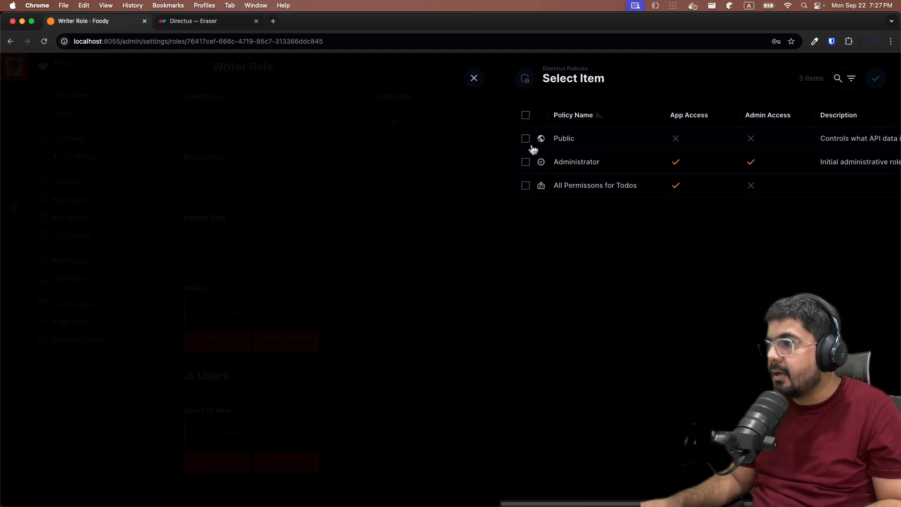
pyautogui.click(526, 186)
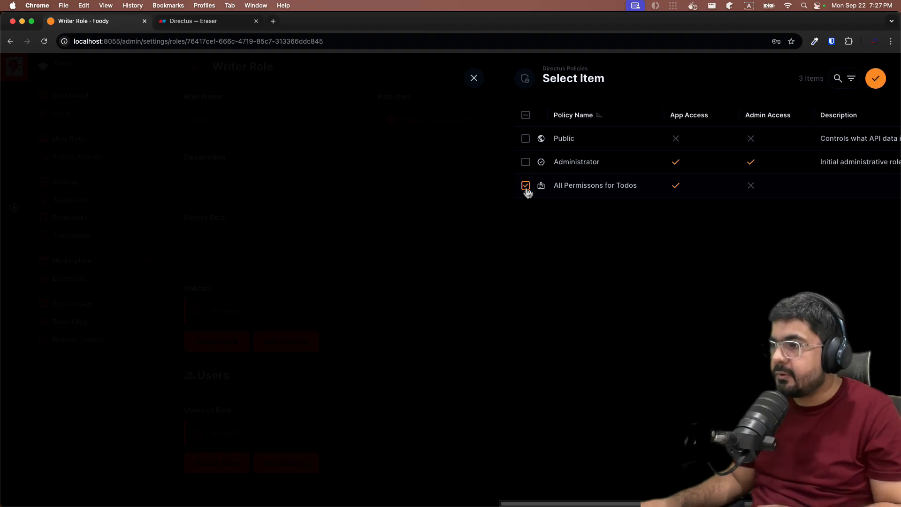
pyautogui.click(875, 78)
pyautogui.click(829, 66)
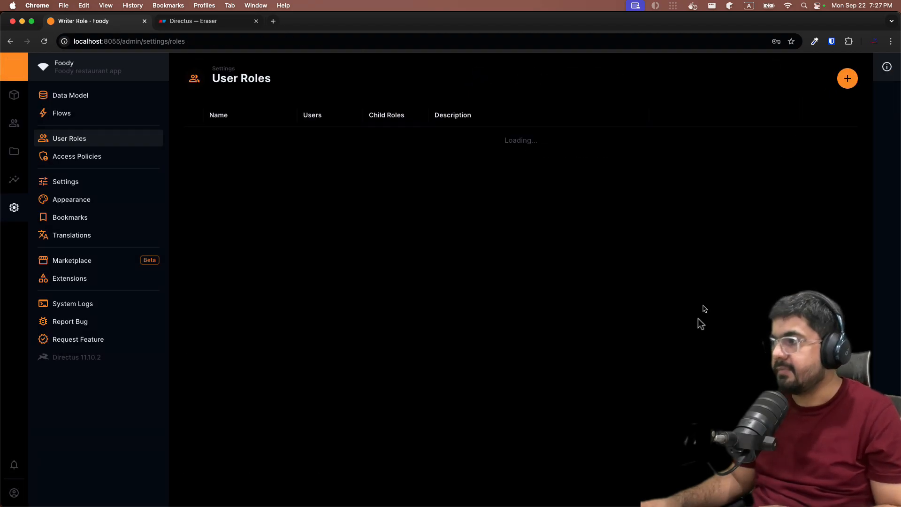
# Switch to Eraser and add a note above the access policies diagram: "role : writer" and, beneath it, "access ploices : all permission in toods"
pyautogui.click(185, 21)
pyautogui.press('space')
pyautogui.moveTo(103, 114); pyautogui.dragTo(235, 364)
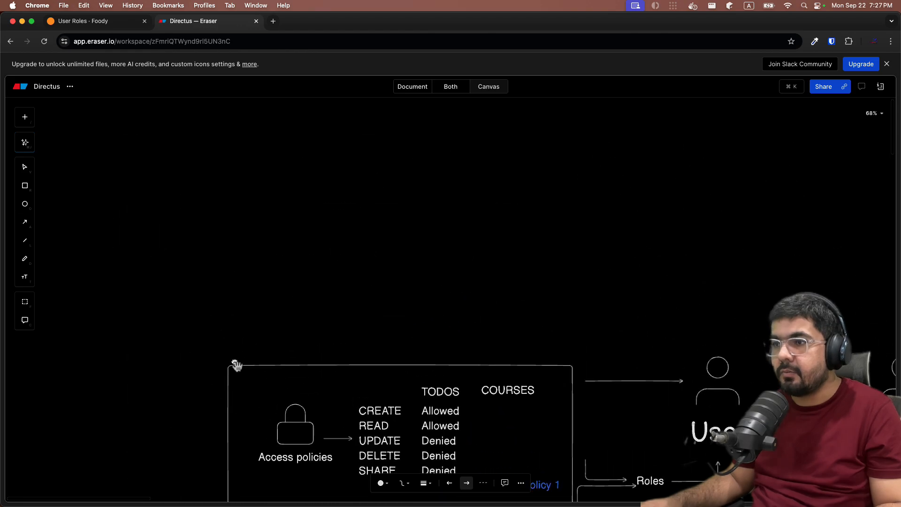
pyautogui.doubleClick(264, 209)
pyautogui.write('role ')
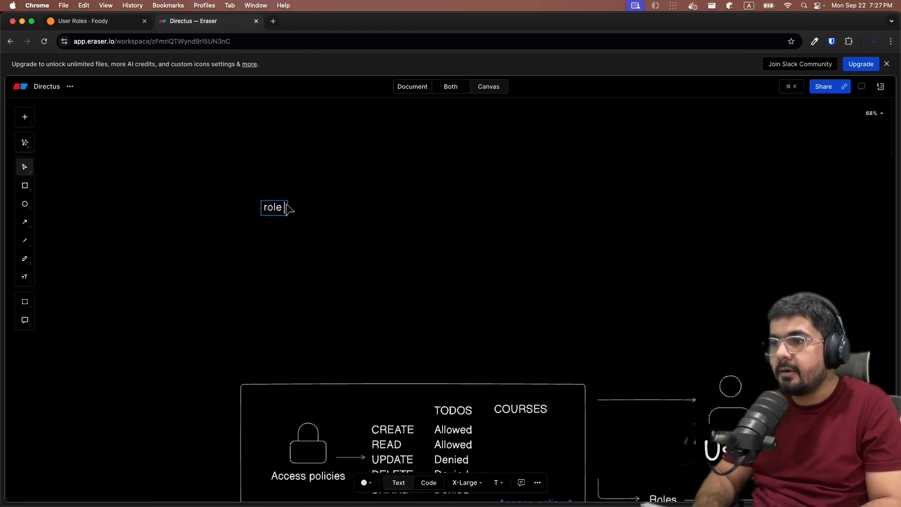
pyautogui.write('- writer')
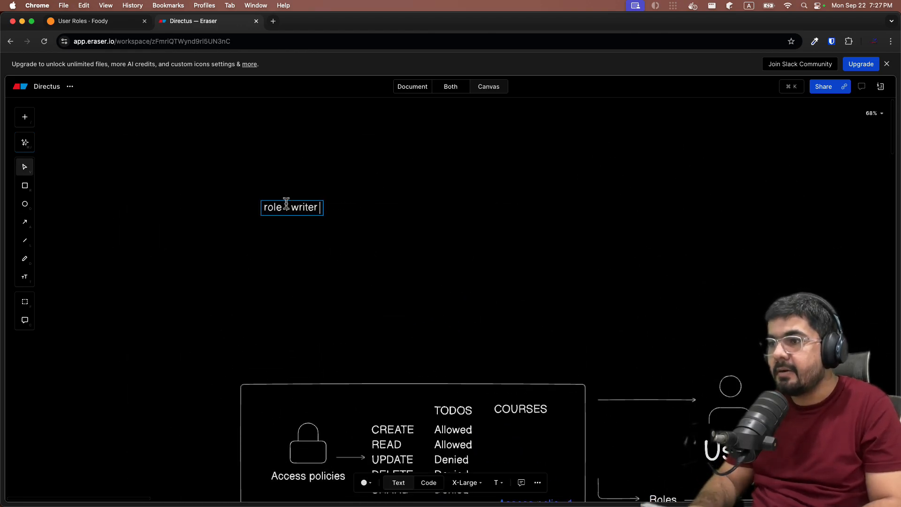
pyautogui.press('Return')
pyautogui.write('access')
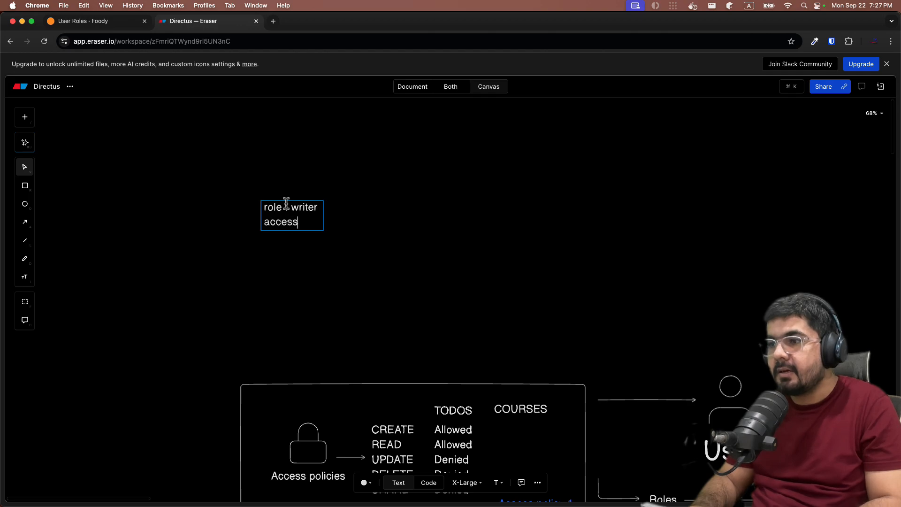
pyautogui.write(' ploices ')
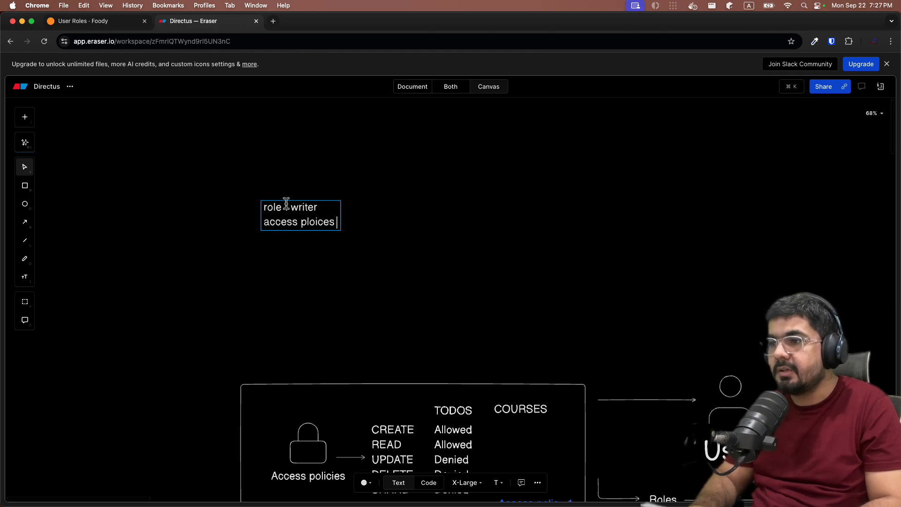
pyautogui.write(': all permi')
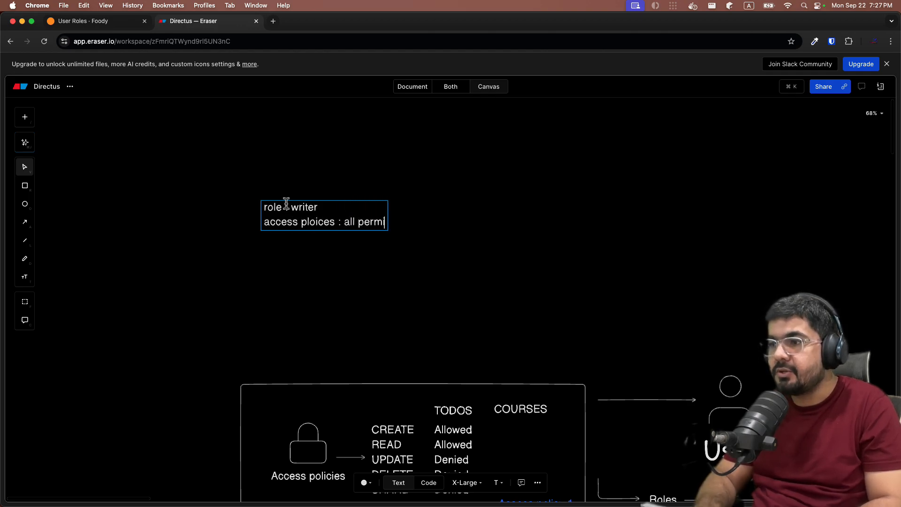
pyautogui.write('ssion in toods')
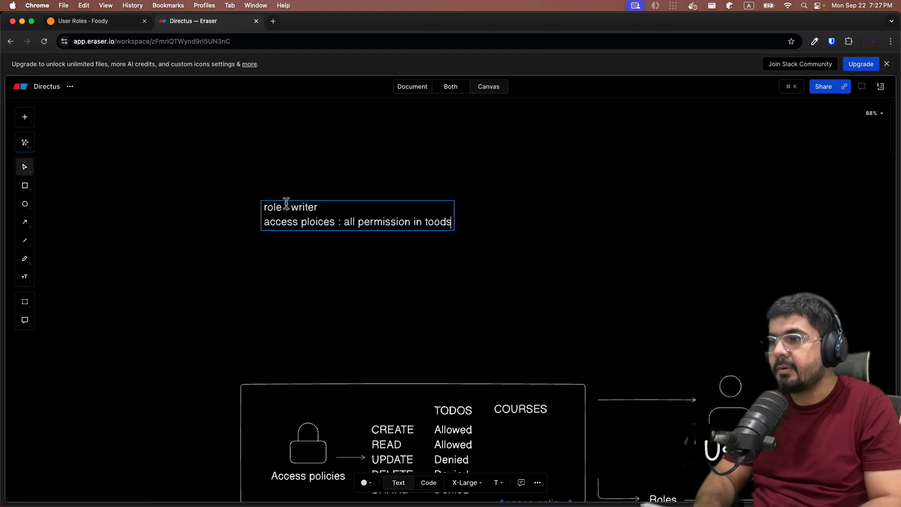
pyautogui.press('Escape')
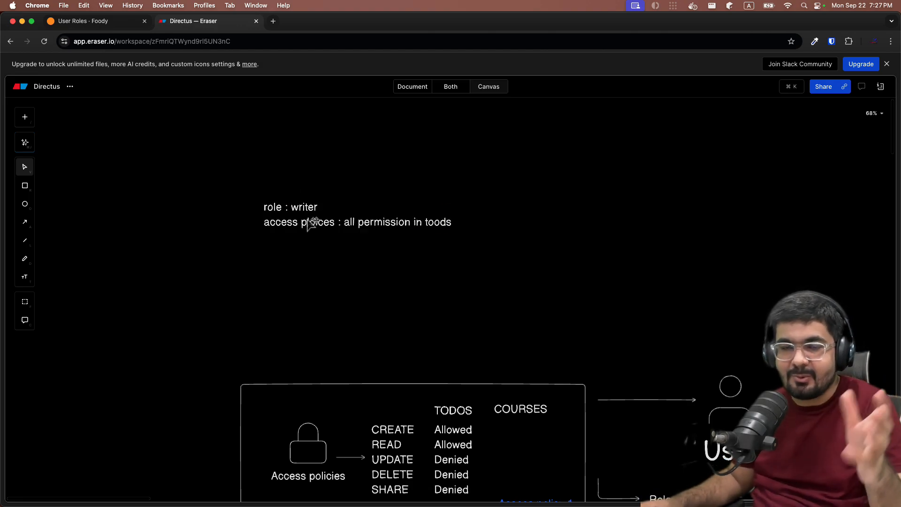
# Switch to Directus, remove the "All Permissons for Todos" policy from the last user in the User Directory, and save
pyautogui.click(116, 21)
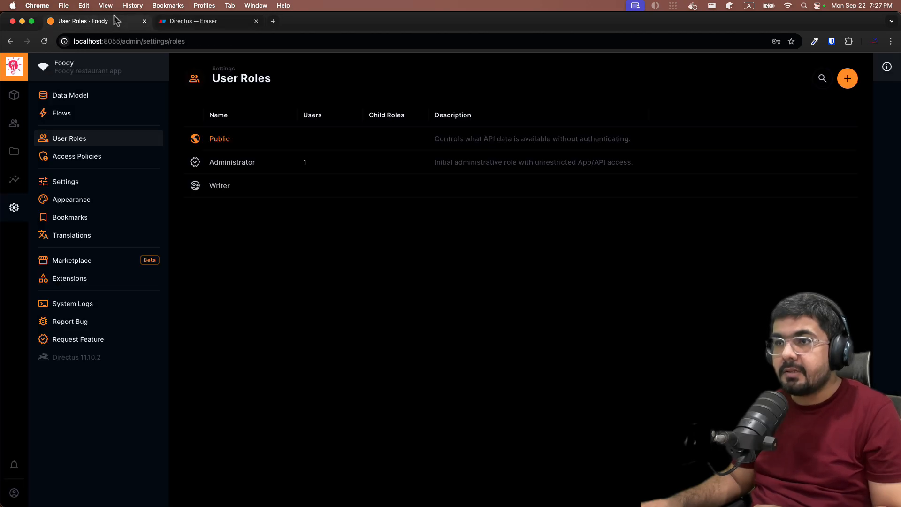
pyautogui.click(14, 123)
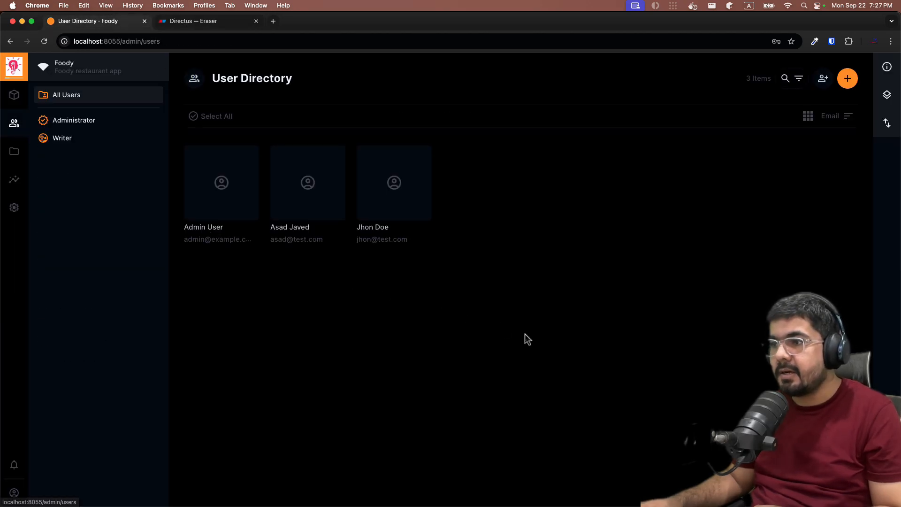
pyautogui.click(409, 175)
pyautogui.scroll(-5, 224, 192)
pyautogui.scroll(-20, 222, 171)
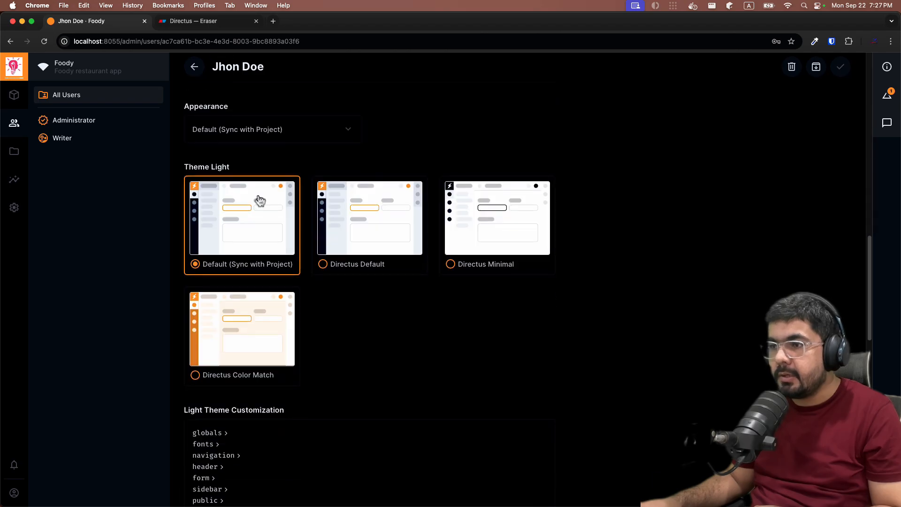
pyautogui.scroll(-1, 247, 325)
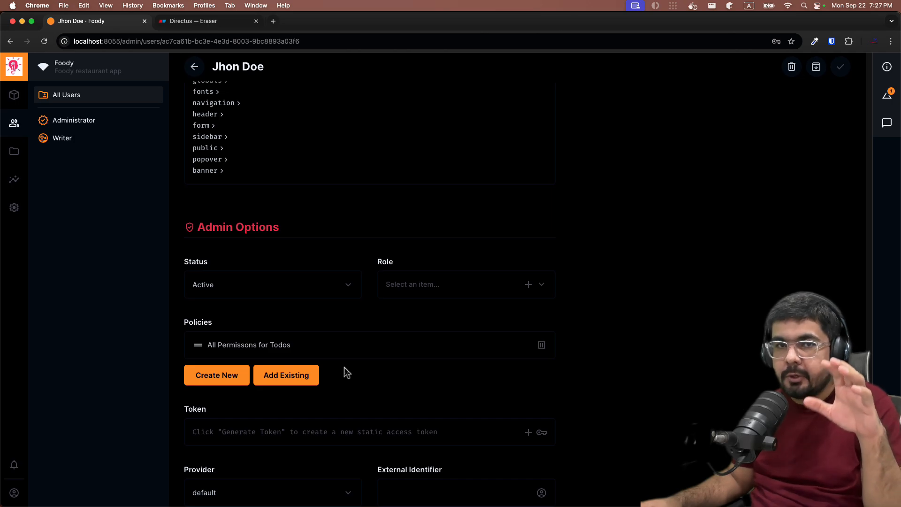
pyautogui.click(541, 345)
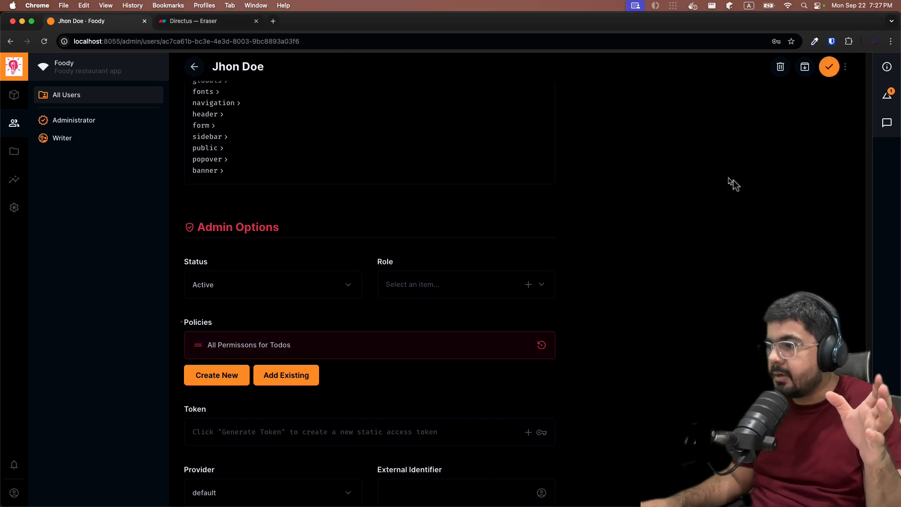
pyautogui.click(829, 67)
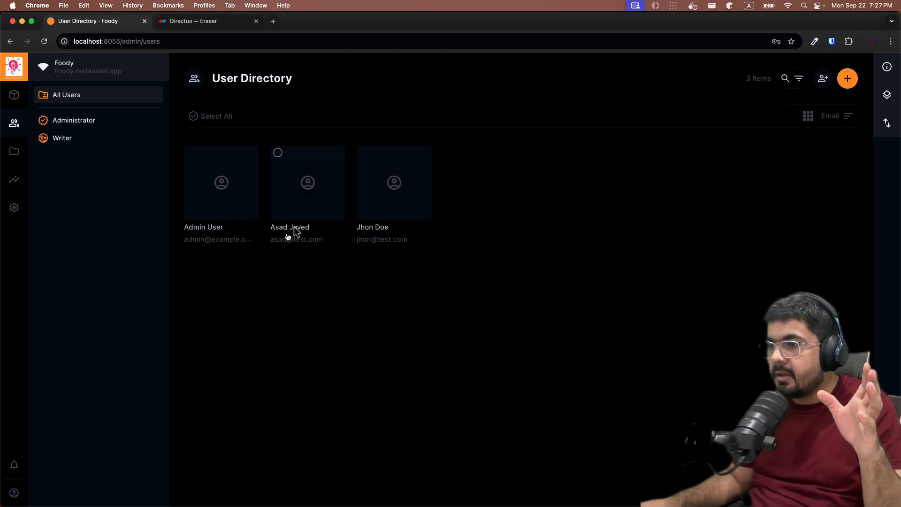
# Assign the Writer role to the last user in the User Directory and save the user
pyautogui.click(423, 199)
pyautogui.scroll(-15, 394, 344)
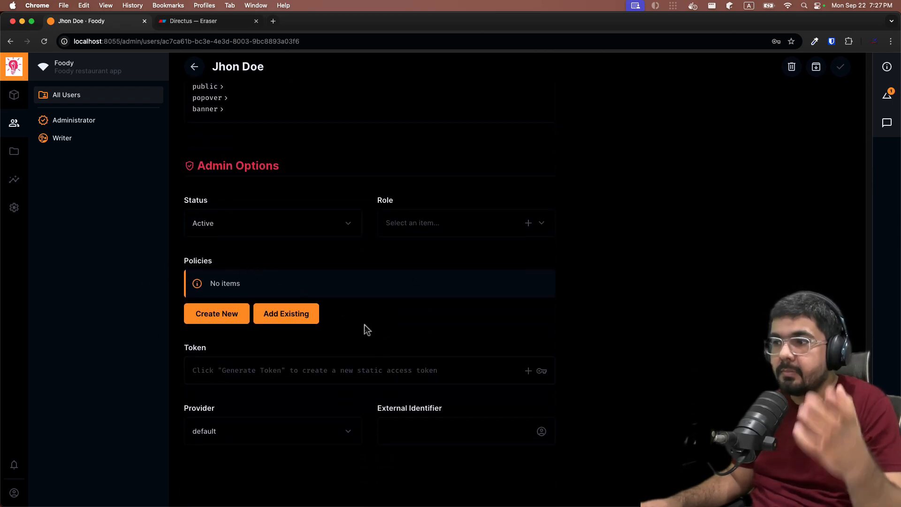
pyautogui.click(405, 234)
pyautogui.click(523, 162)
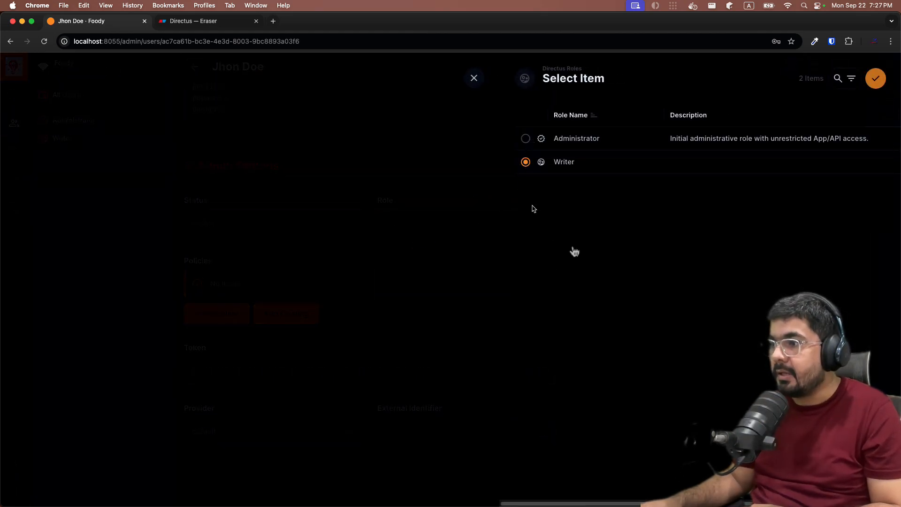
pyautogui.click(874, 80)
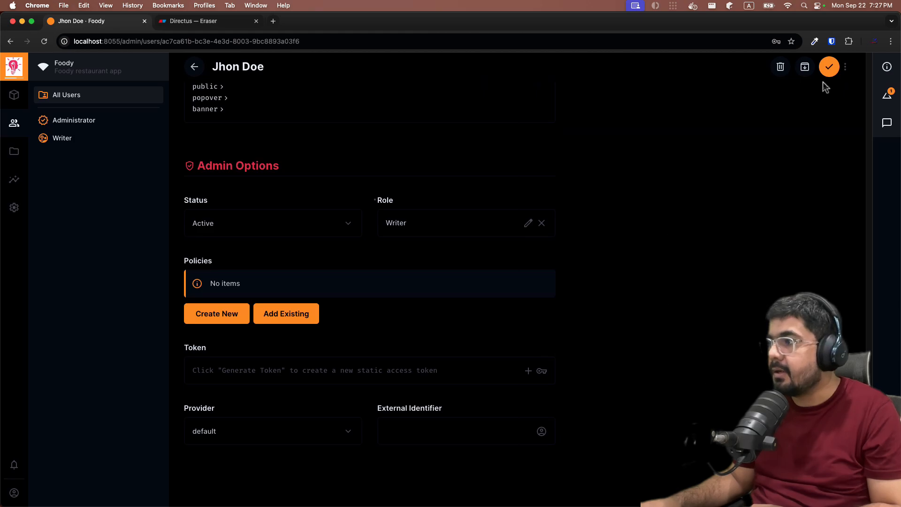
pyautogui.click(828, 72)
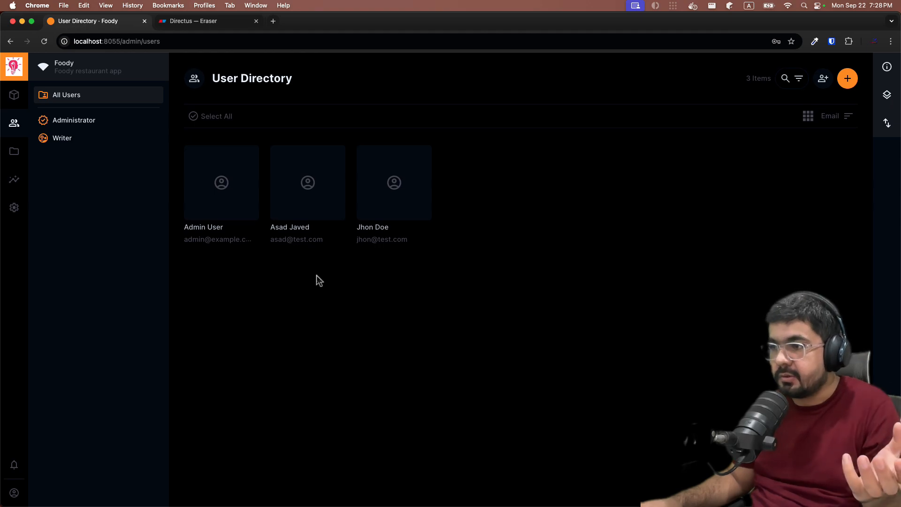
# Sign out of the current Directus account and confirm the sign-out
pyautogui.moveTo(13, 501)
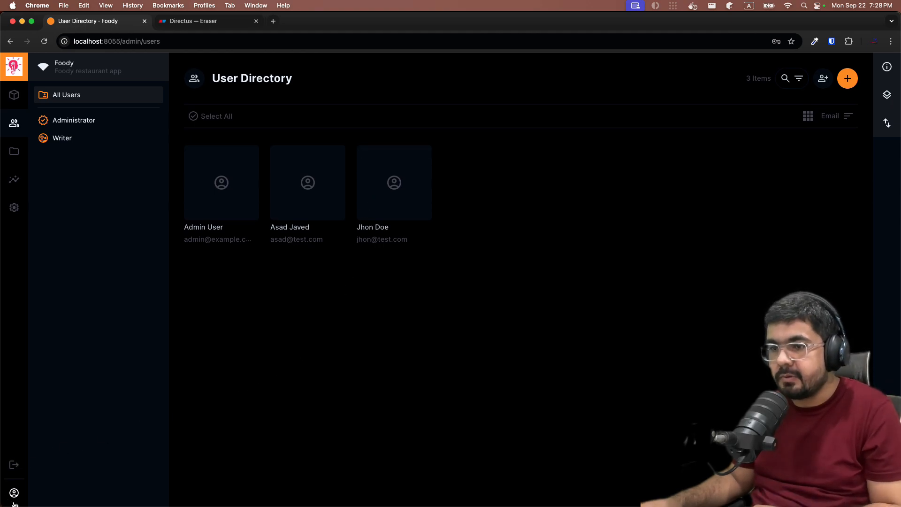
pyautogui.click(14, 464)
pyautogui.click(509, 300)
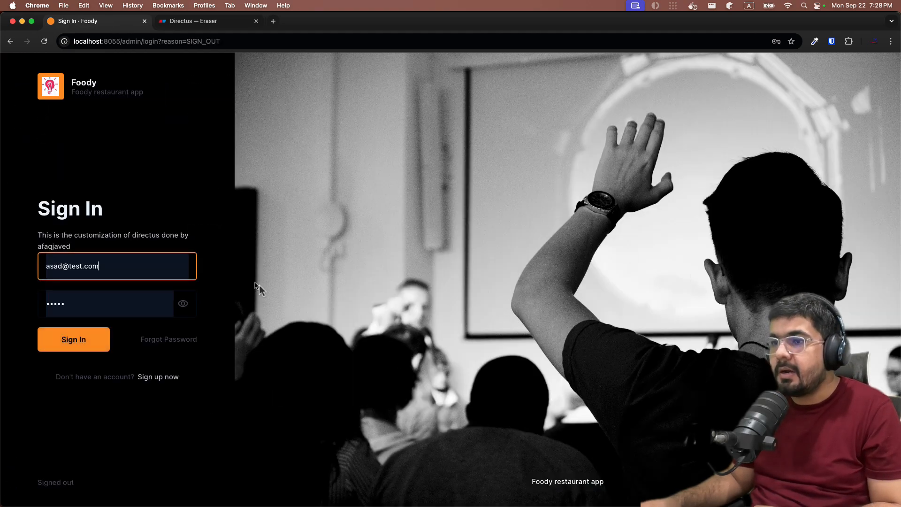
# Sign in with the Writer user's e-mail and account password, and dismiss the password warning and save prompt
pyautogui.click(105, 259)
pyautogui.press('super+a')
pyautogui.press('BackSpace')
pyautogui.write('jhon')
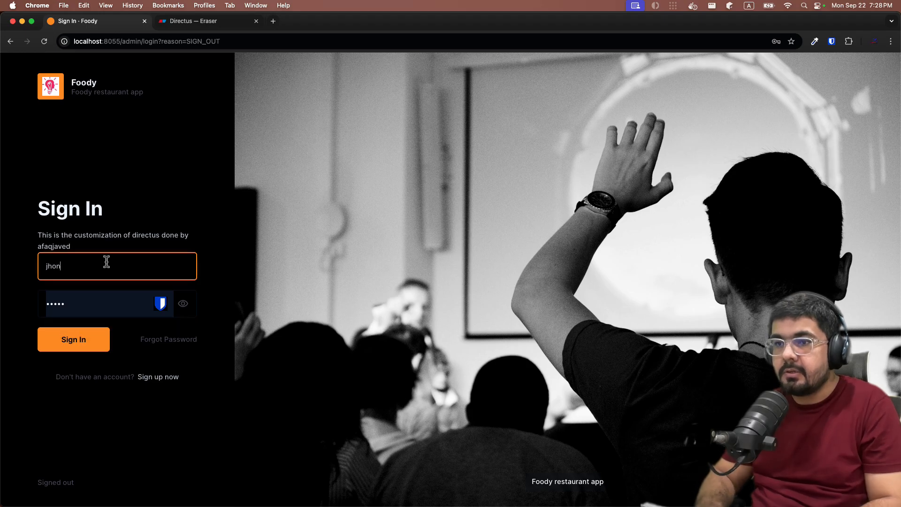
pyautogui.write('@test.com')
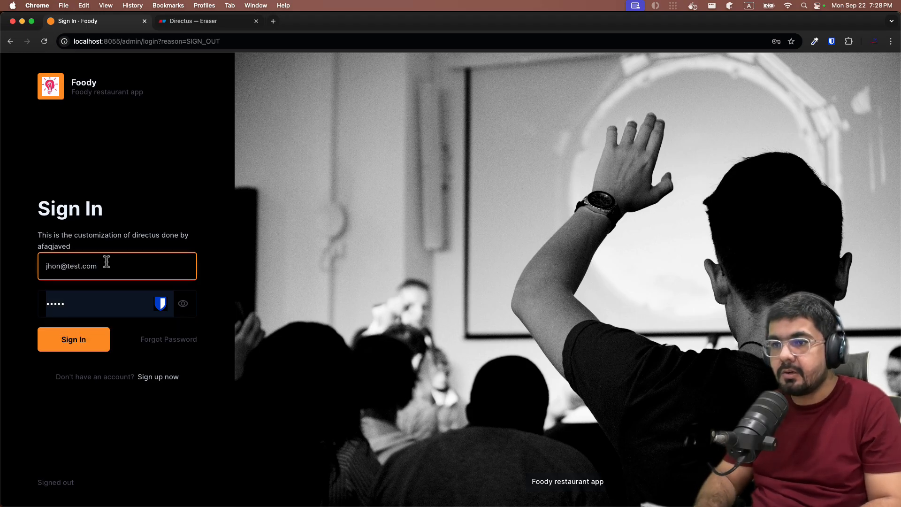
pyautogui.press('Tab')
pyautogui.write('••••••')
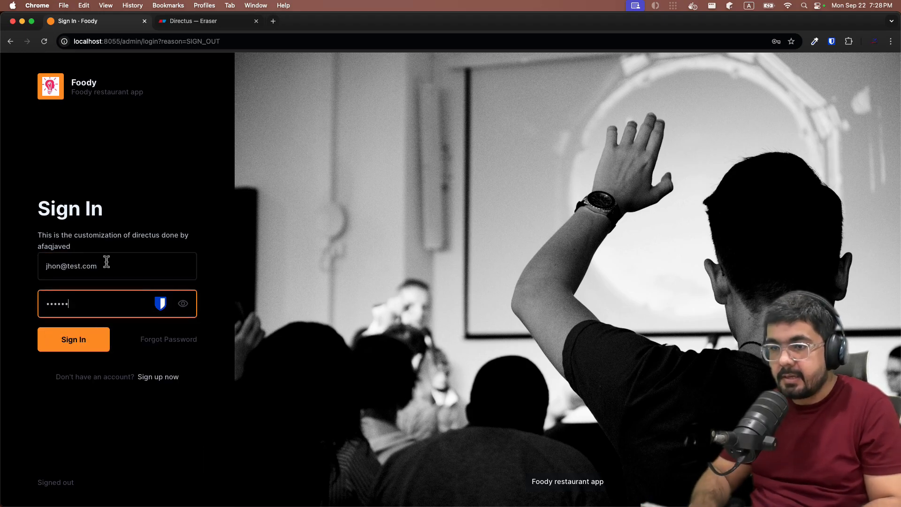
pyautogui.press('super+a')
pyautogui.write('•••••')
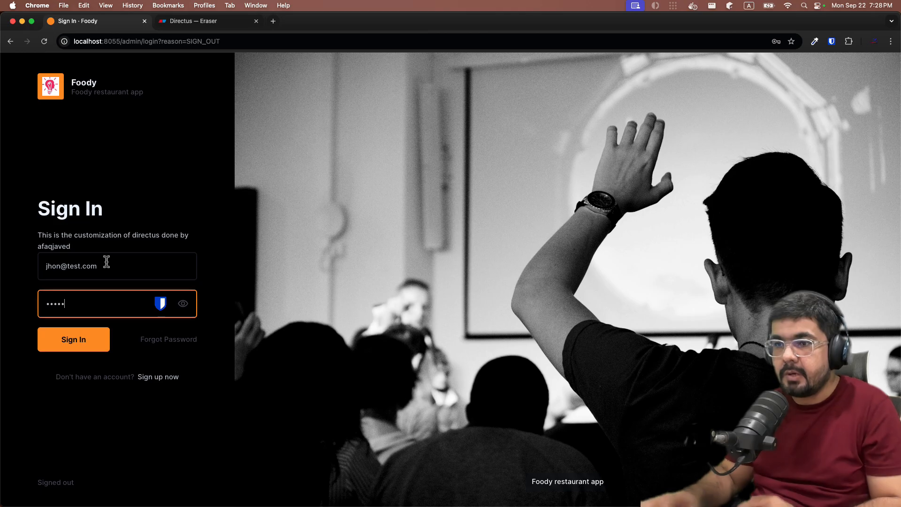
pyautogui.click(82, 338)
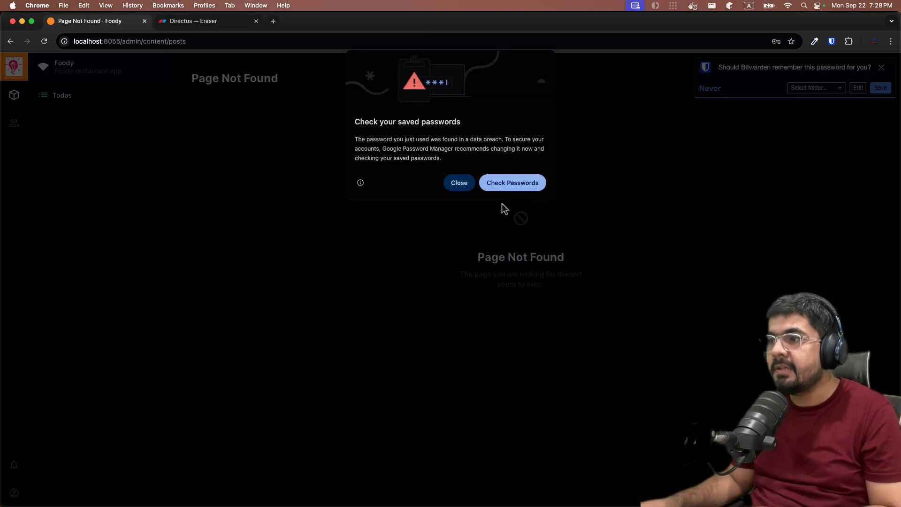
pyautogui.click(459, 184)
pyautogui.click(880, 69)
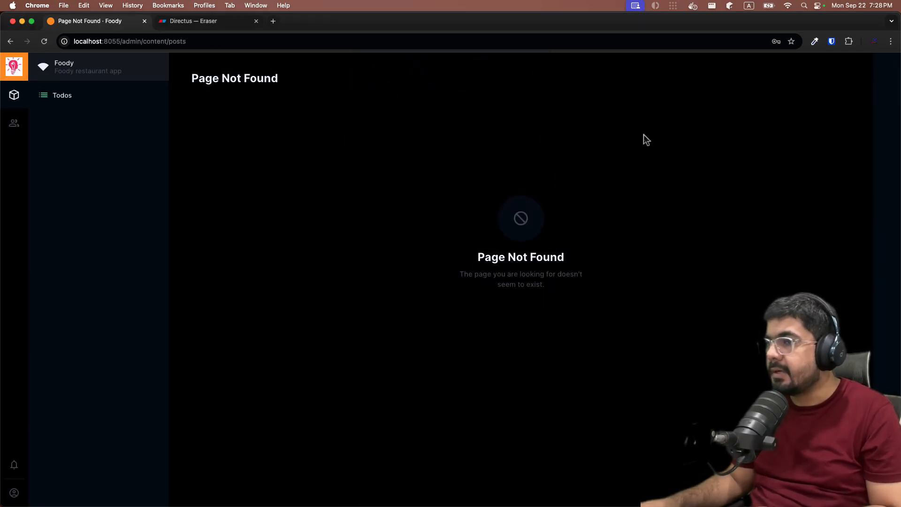
# Open the Todos collection and add the Description, Image and Status columns to its table
pyautogui.click(82, 94)
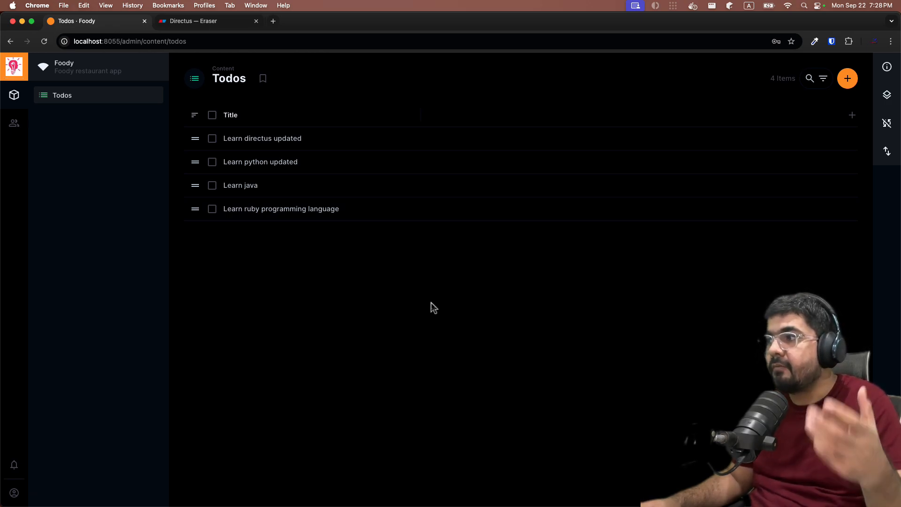
pyautogui.click(851, 117)
pyautogui.scroll(-2, 730, 241)
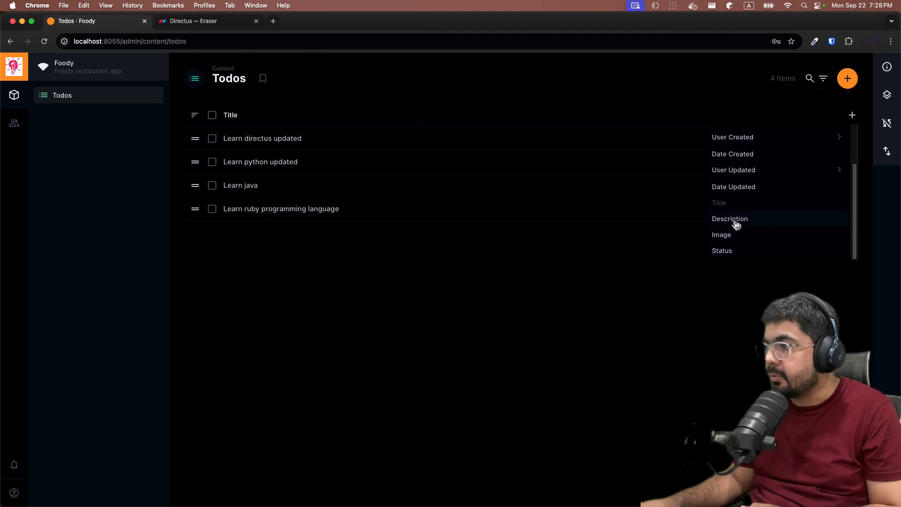
pyautogui.click(735, 221)
pyautogui.click(732, 235)
pyautogui.click(729, 250)
pyautogui.click(489, 292)
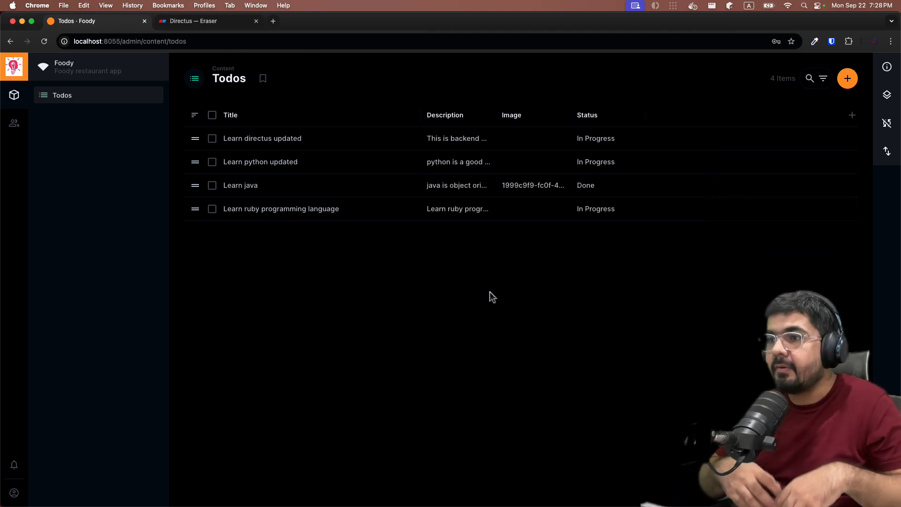
# View the form for creating a todo without saving, and delete the "Learn python updated" item from Todos
pyautogui.click(847, 78)
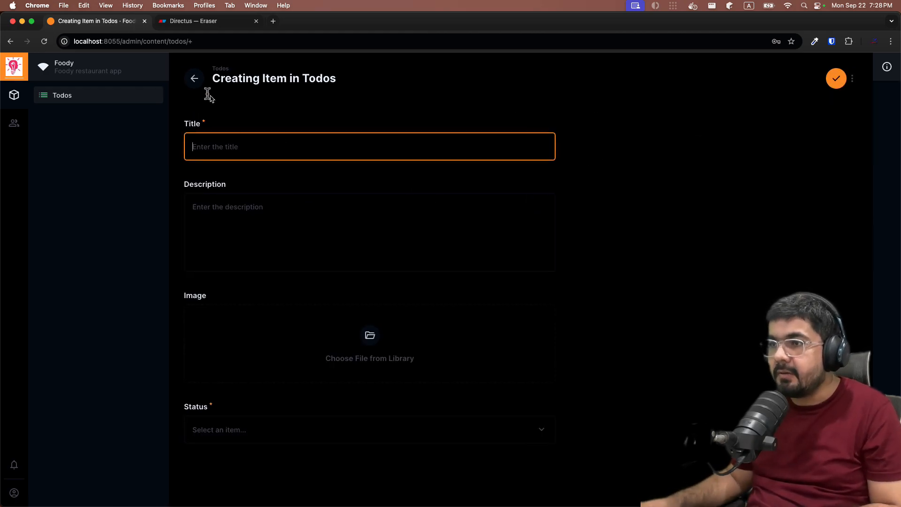
pyautogui.click(194, 78)
pyautogui.click(212, 161)
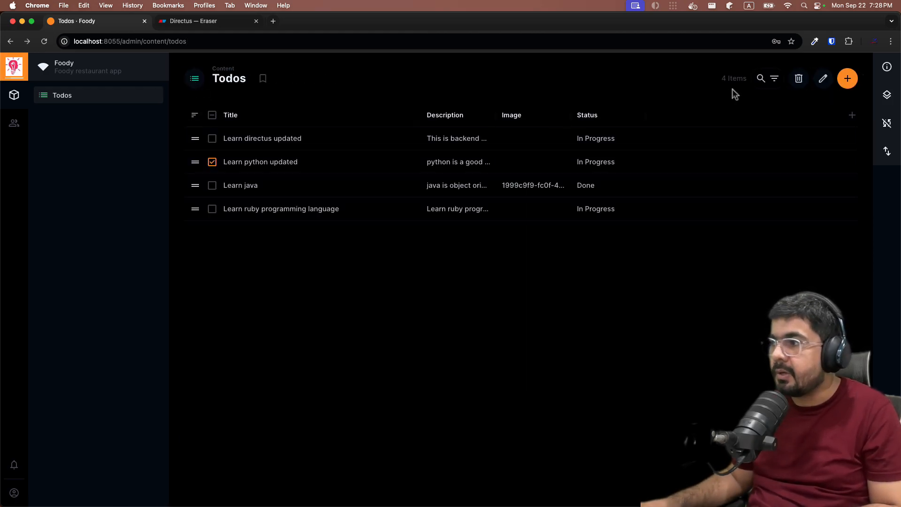
pyautogui.click(798, 78)
pyautogui.click(530, 301)
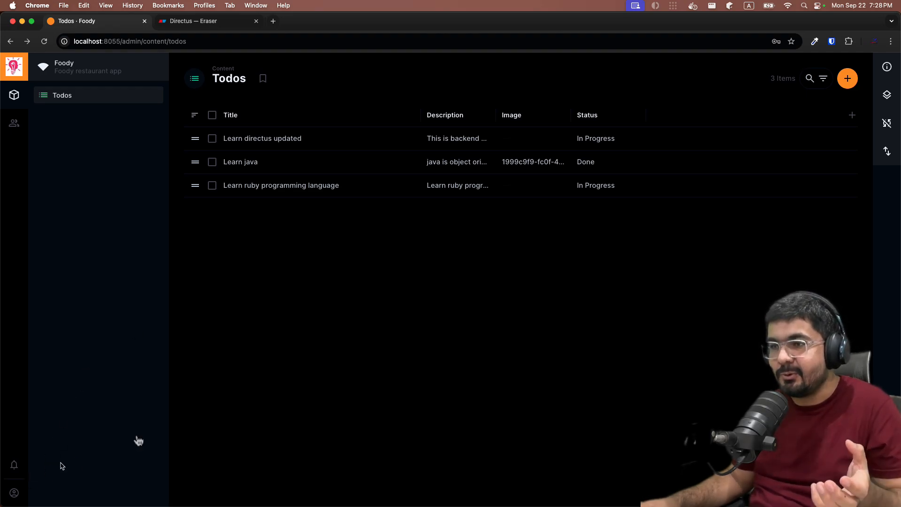
# Switch to Eraser to review the writer role note and the access policies and roles diagram, and return to Directus
pyautogui.click(227, 21)
pyautogui.scroll(-5, 511, 320)
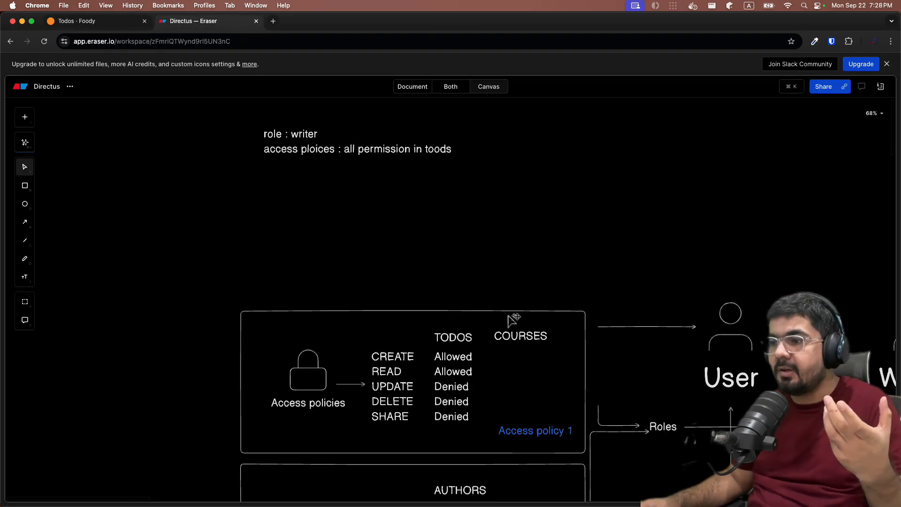
pyautogui.scroll(-3, 512, 321)
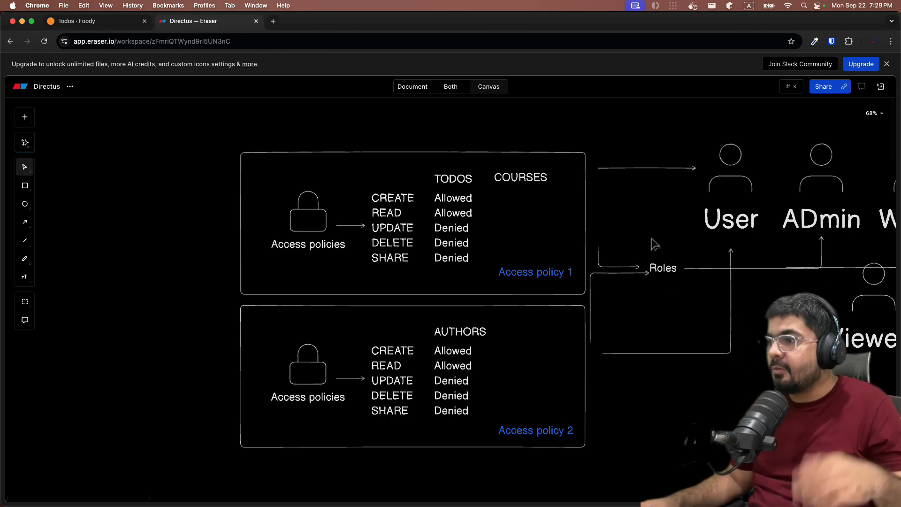
pyautogui.scroll(5, 533, 227)
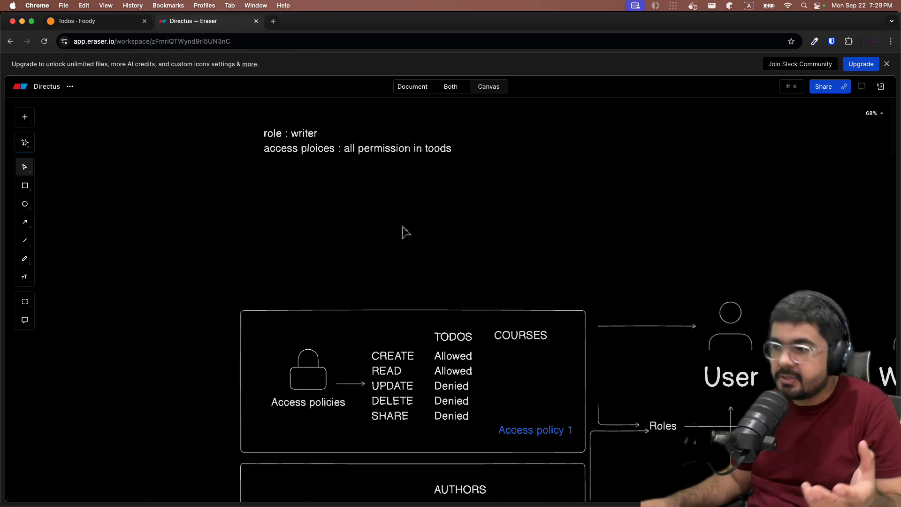
pyautogui.scroll(-5, 405, 232)
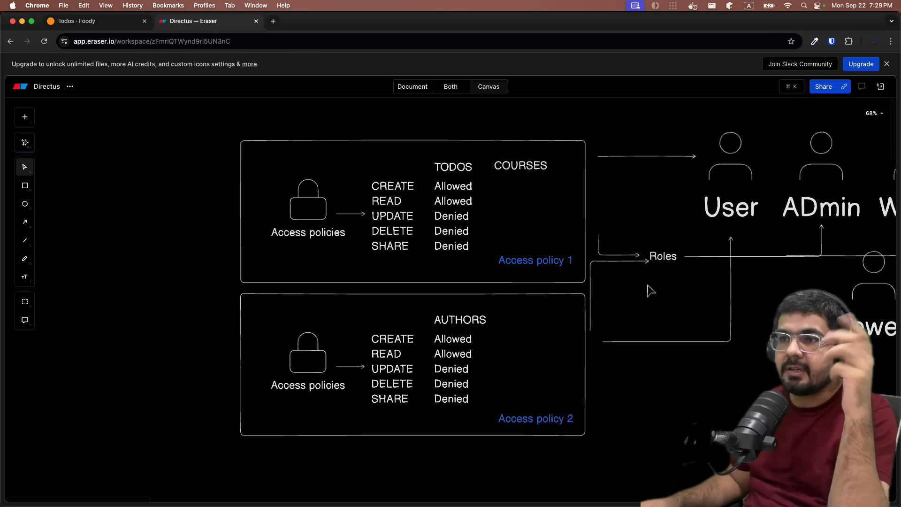
pyautogui.click(87, 21)
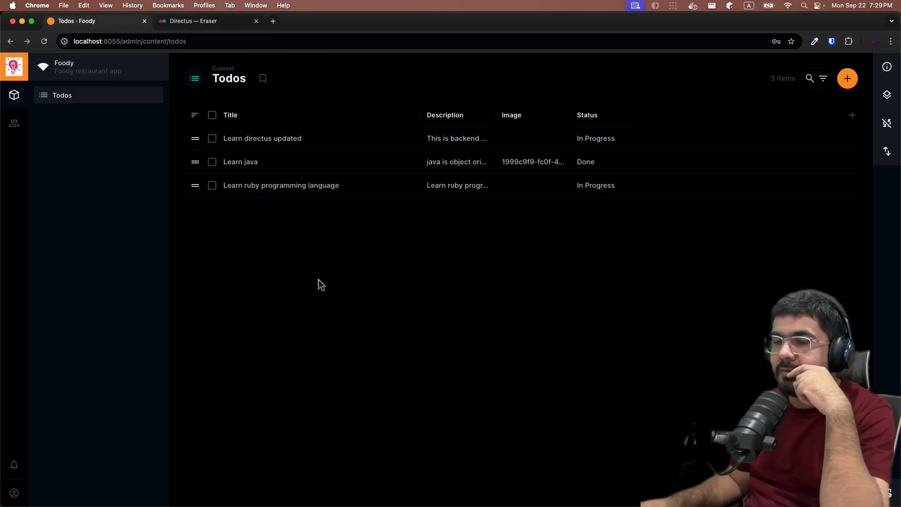